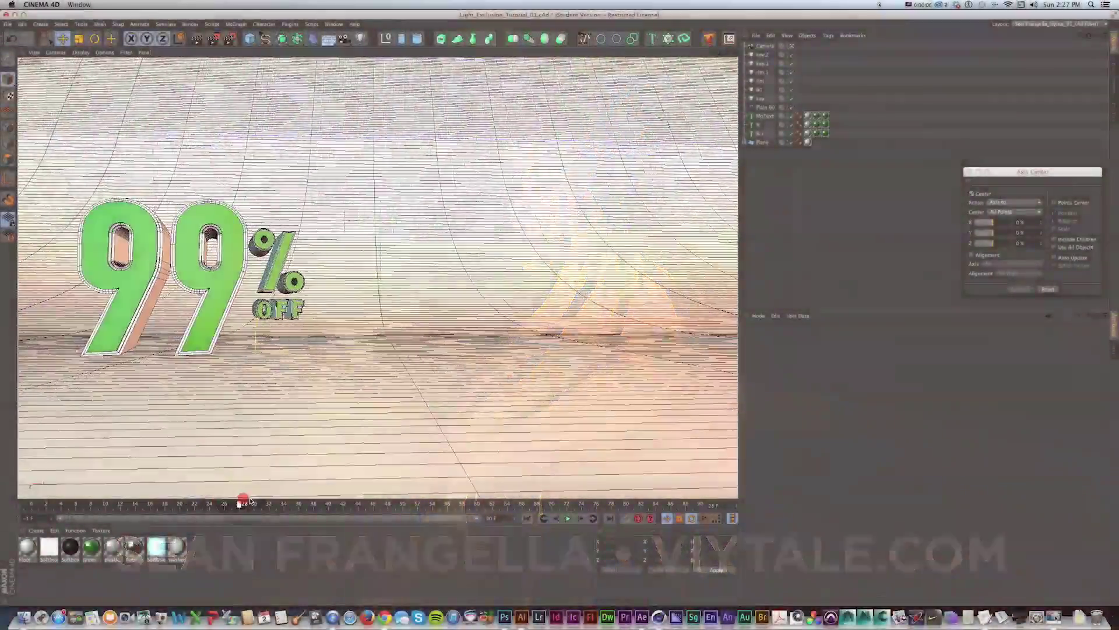
Scrub the timeline back and forth through the 99% OFF text animation
drag(251, 502, 32, 505)
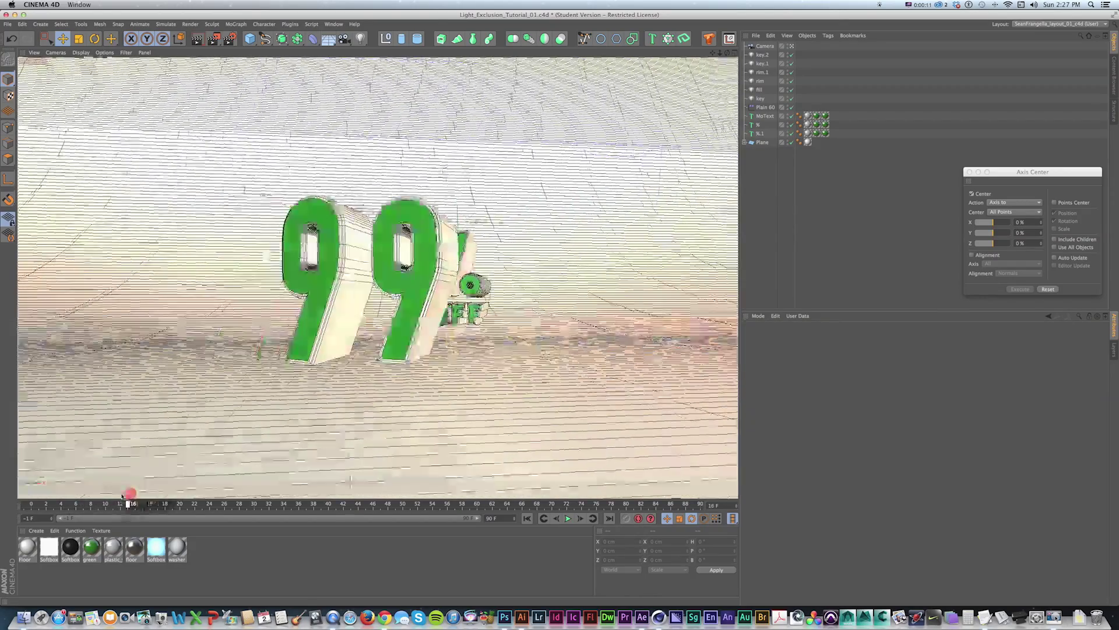
drag(127, 500, 84, 499)
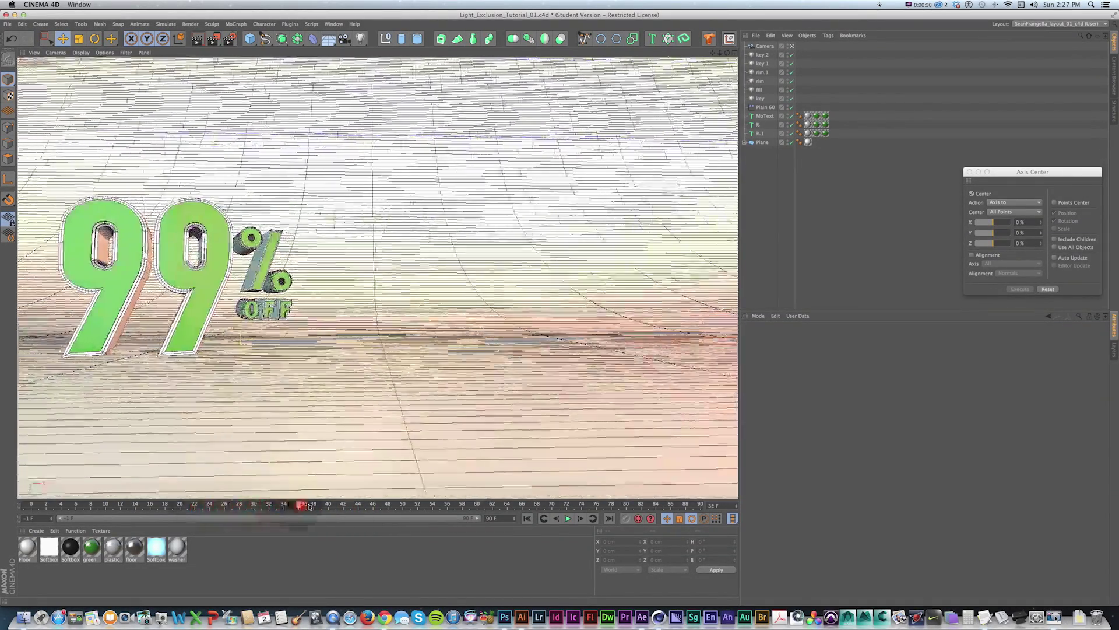
drag(309, 506, 202, 504)
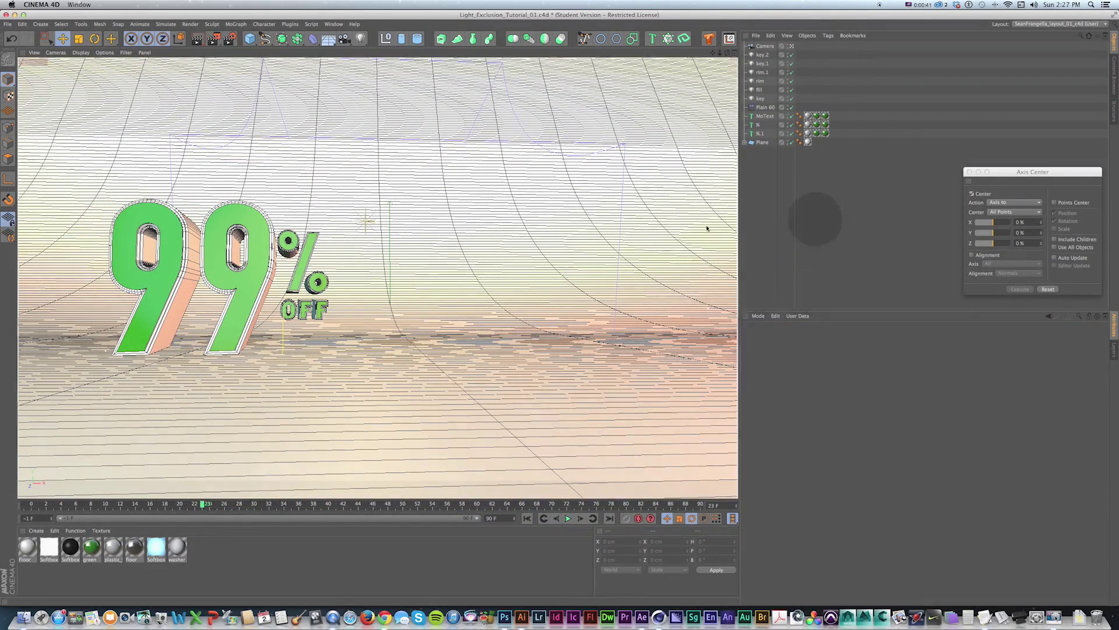
click(224, 506)
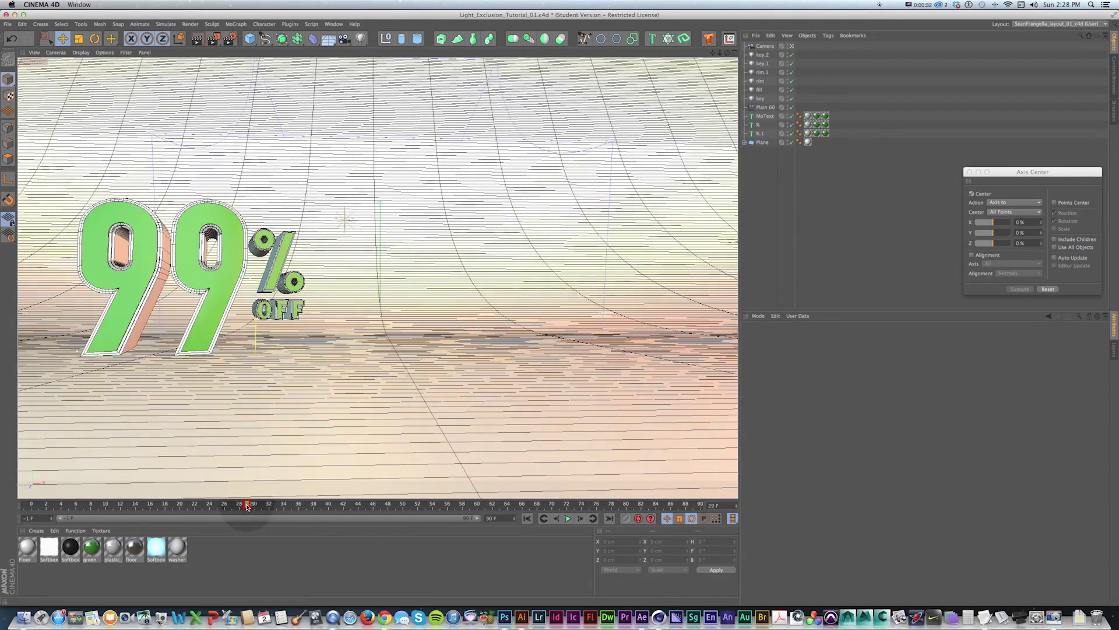
drag(247, 506, 270, 507)
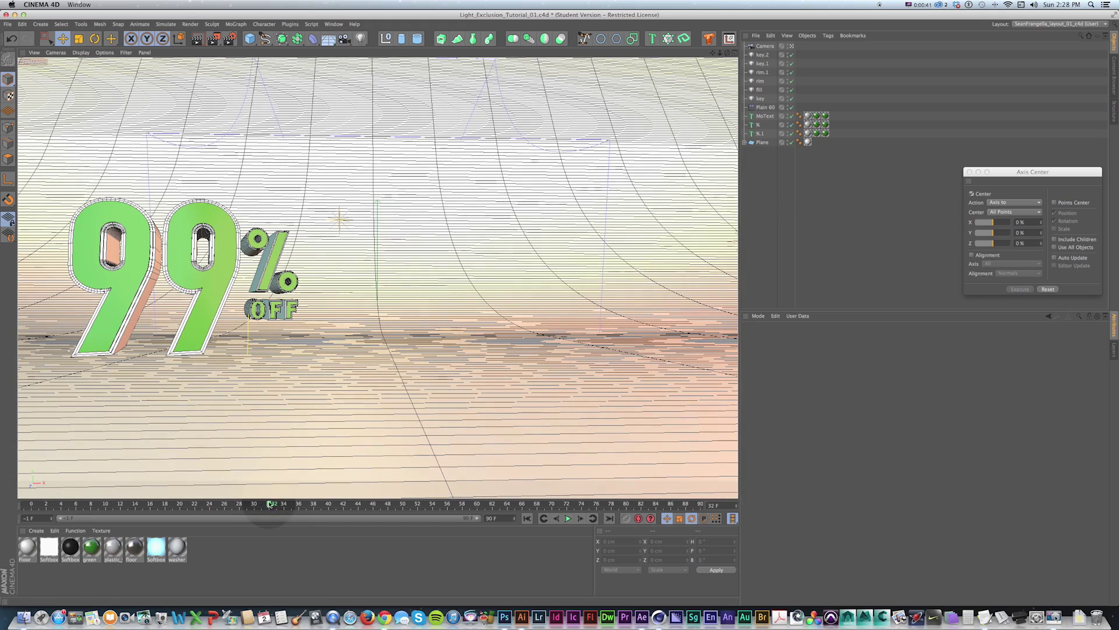
drag(270, 503, 105, 489)
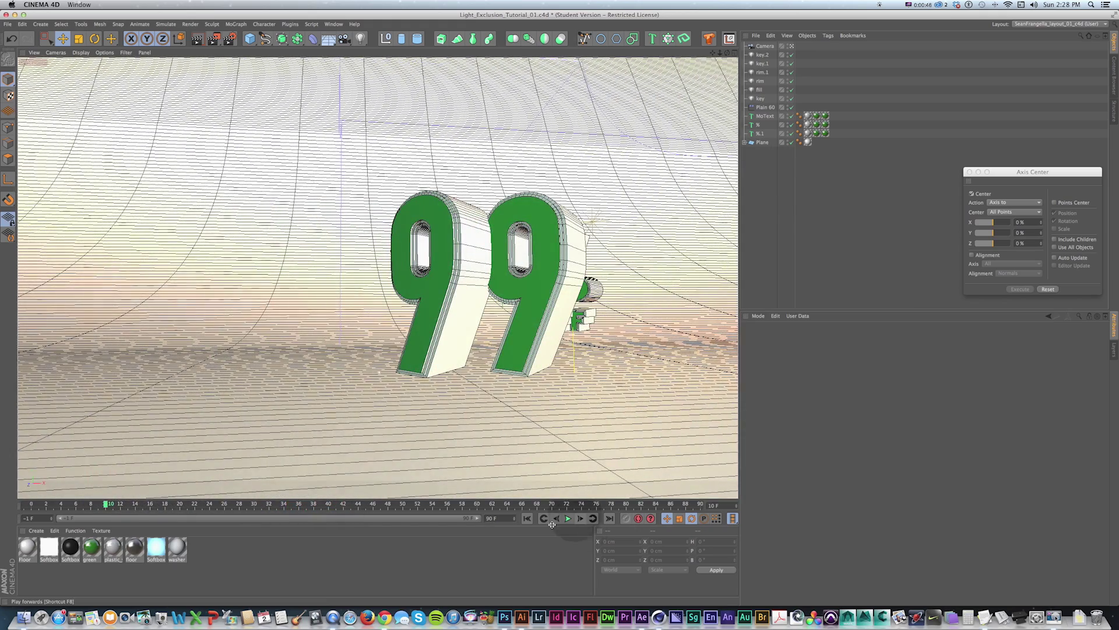
Check the four-view layout, then play the animation from the start to frame 47 in maximized Perspective
key(shift+f)
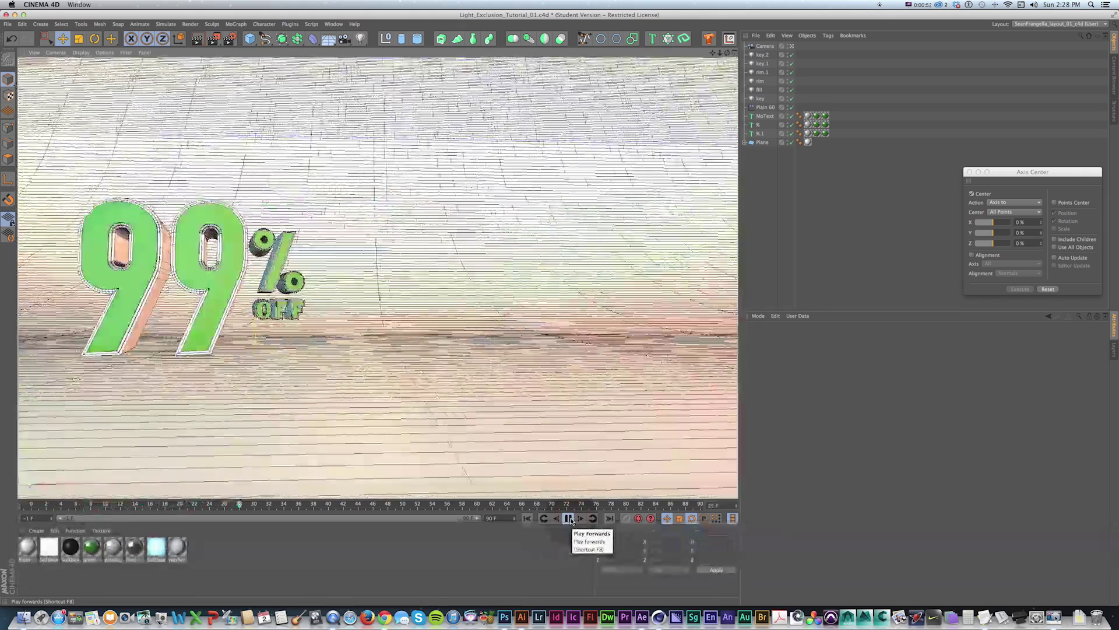
click(569, 518)
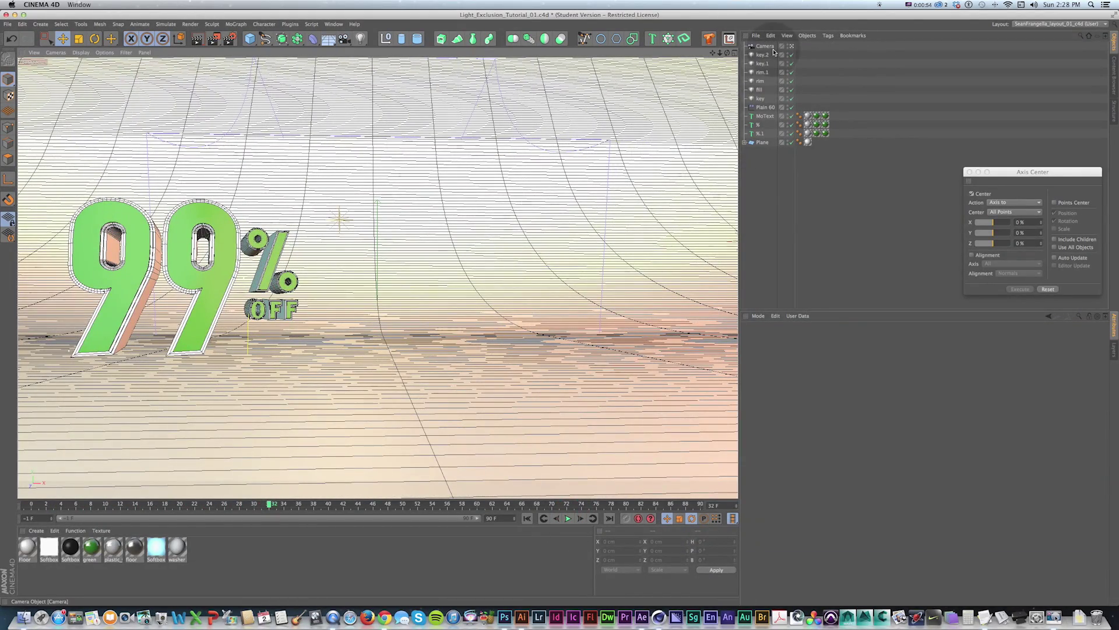
click(736, 53)
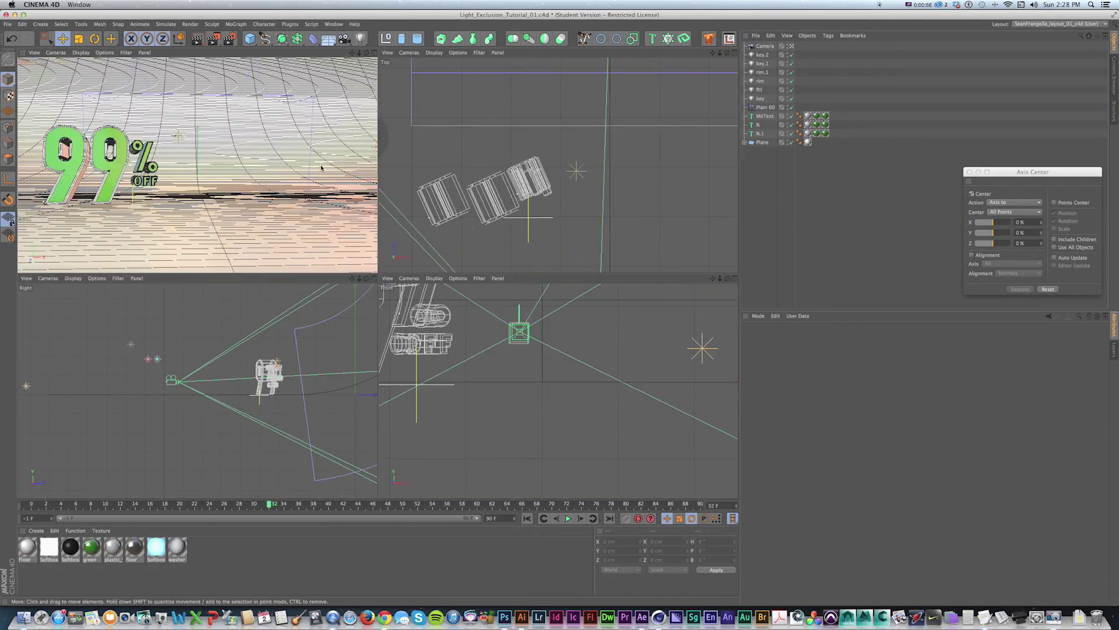
click(373, 54)
key(shift+f)
click(570, 517)
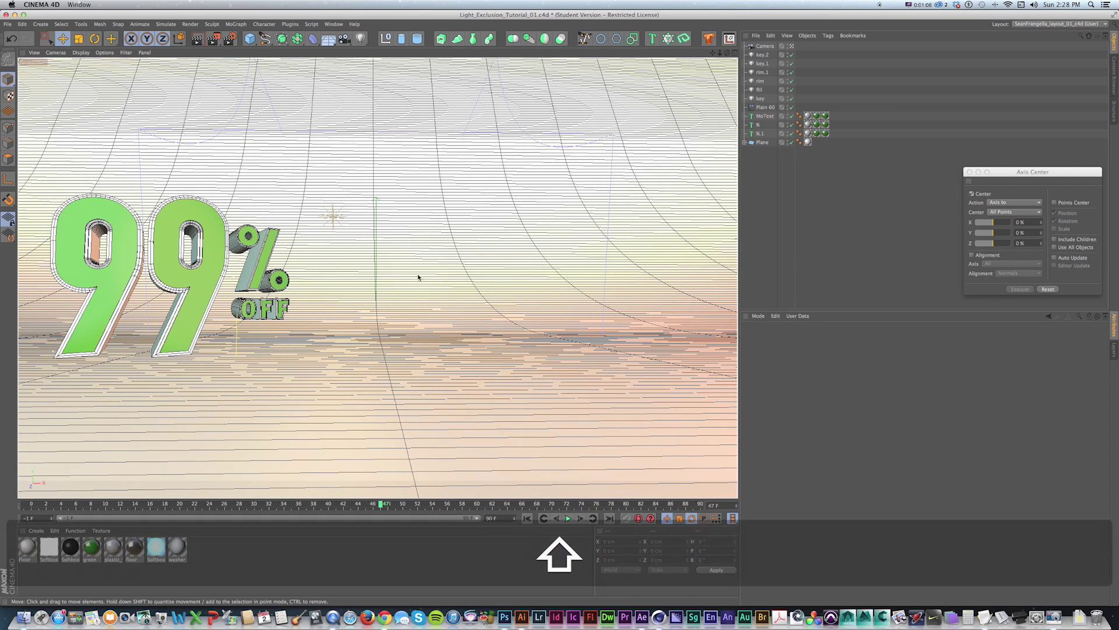
key(shift+r)
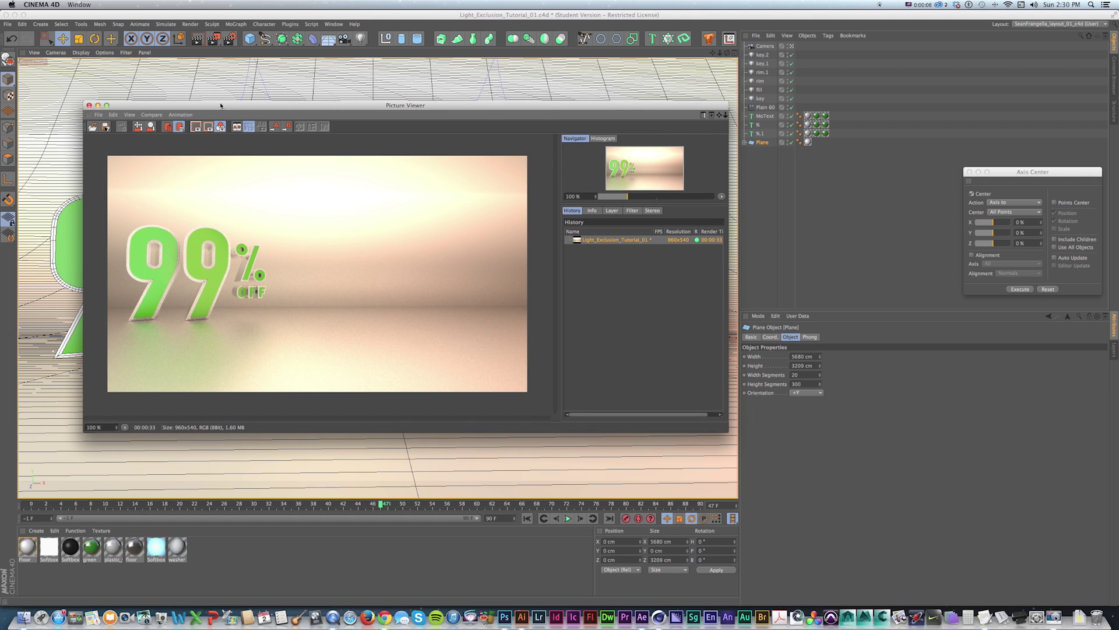
click(89, 105)
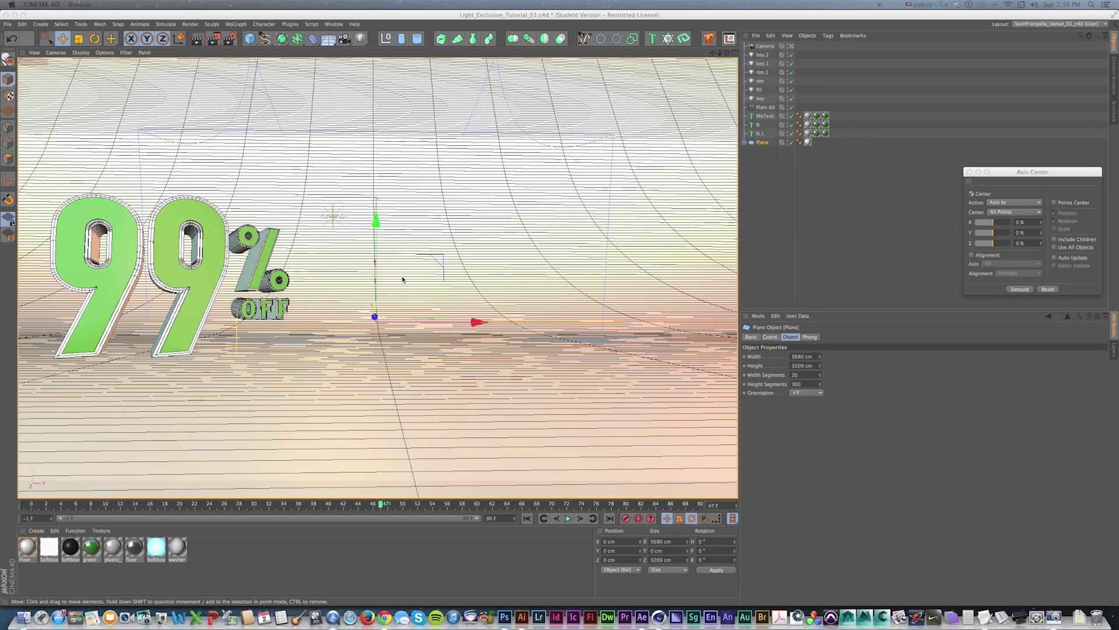
click(781, 180)
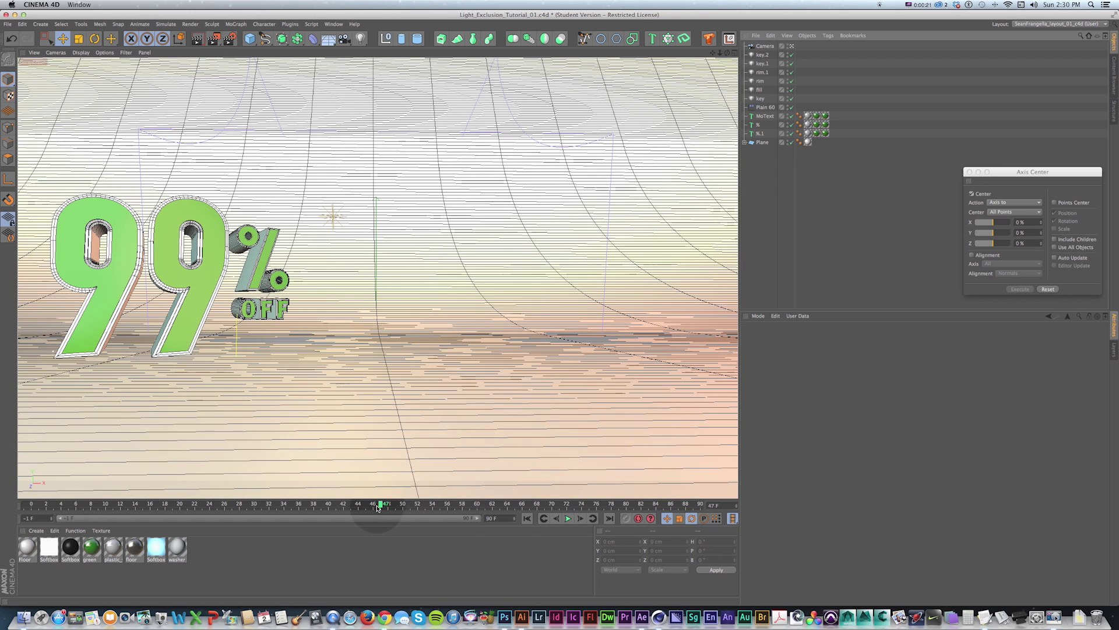
click(385, 525)
click(382, 506)
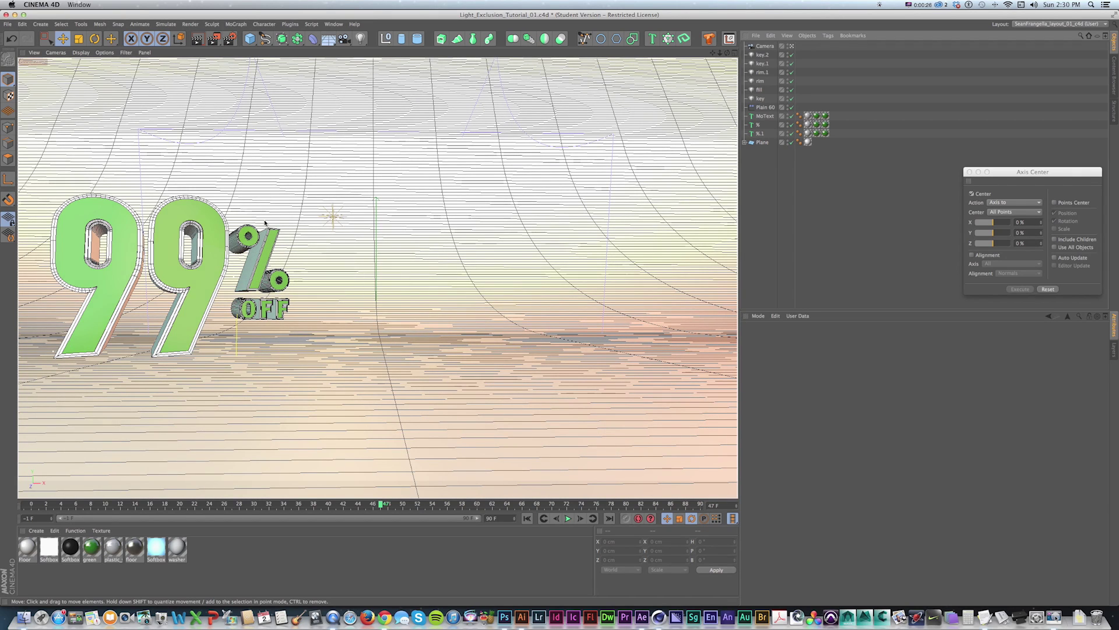
key(super)
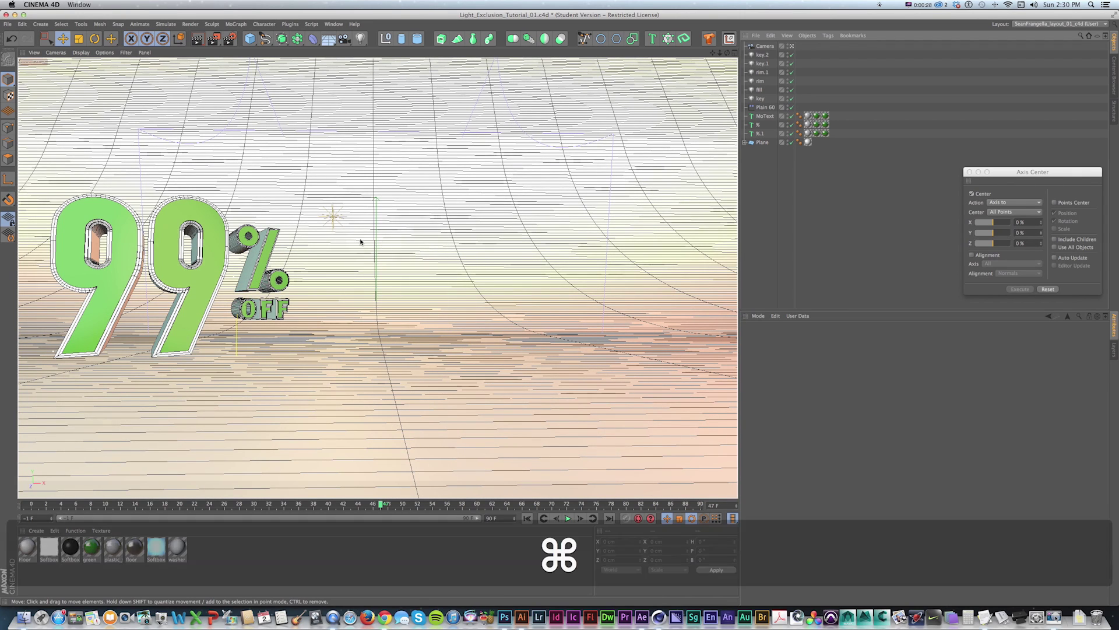
key(super+Tab)
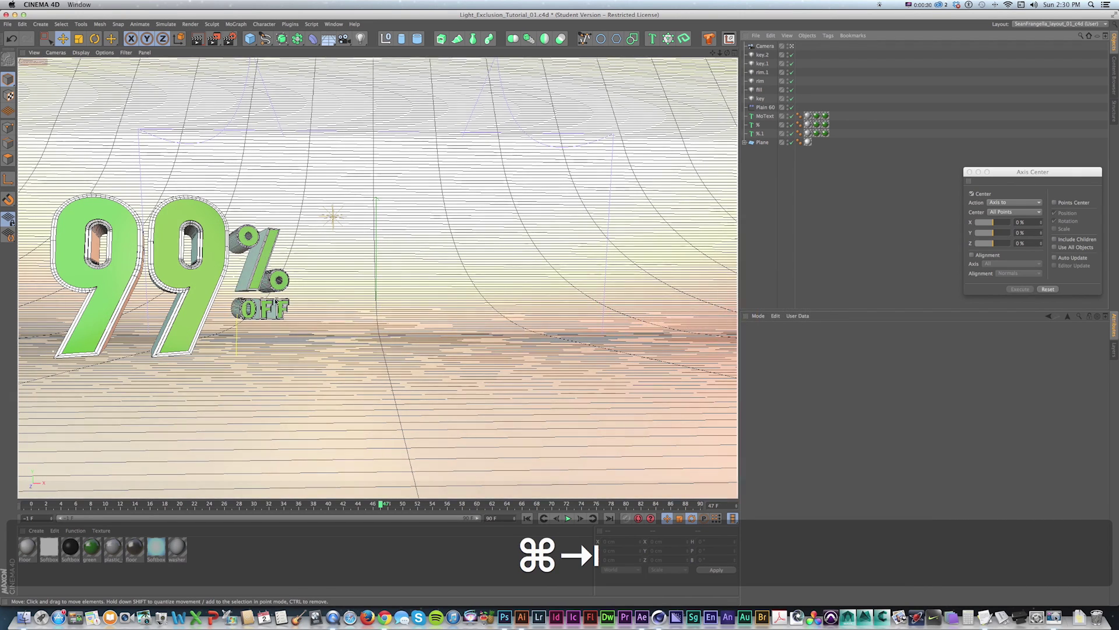
Switch to Photoshop and pan and zoom around the VCR image
key(super+Tab)
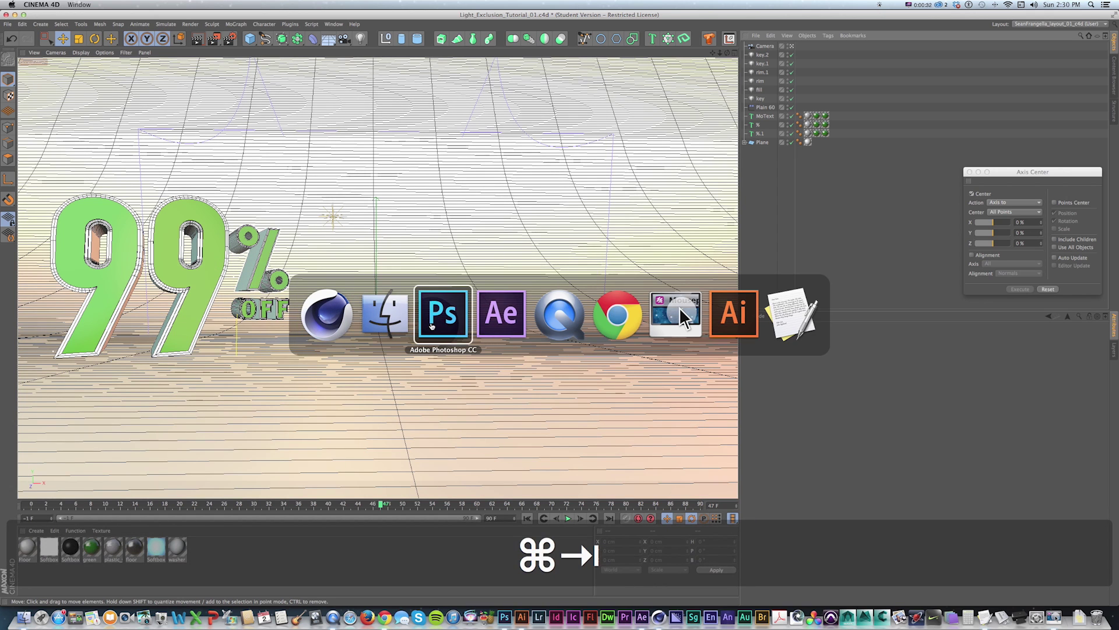
key(space)
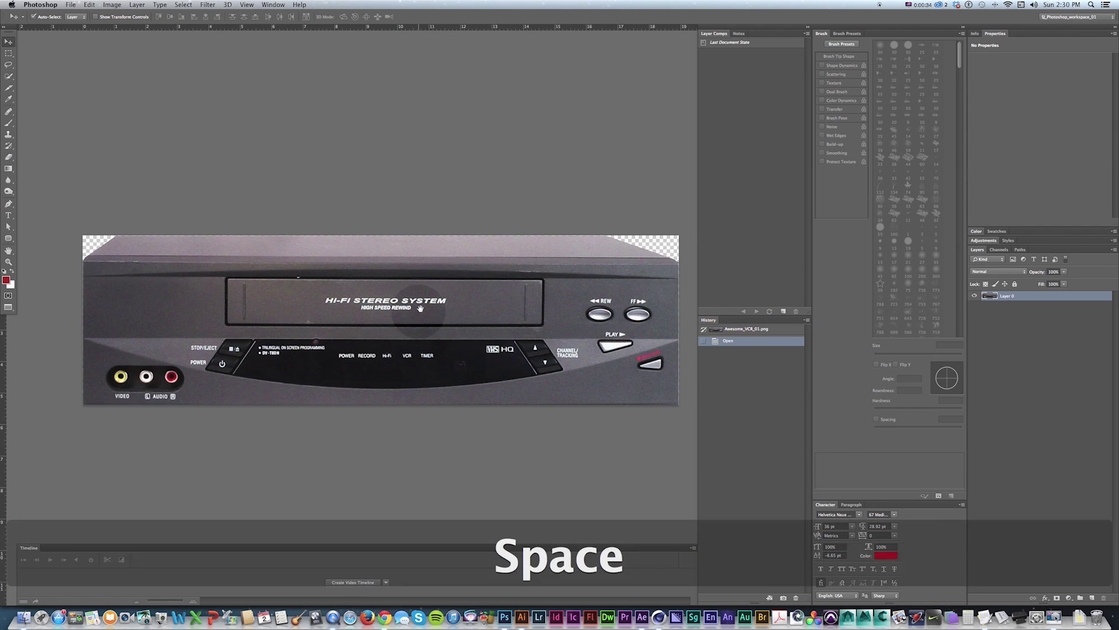
drag(421, 308, 516, 246)
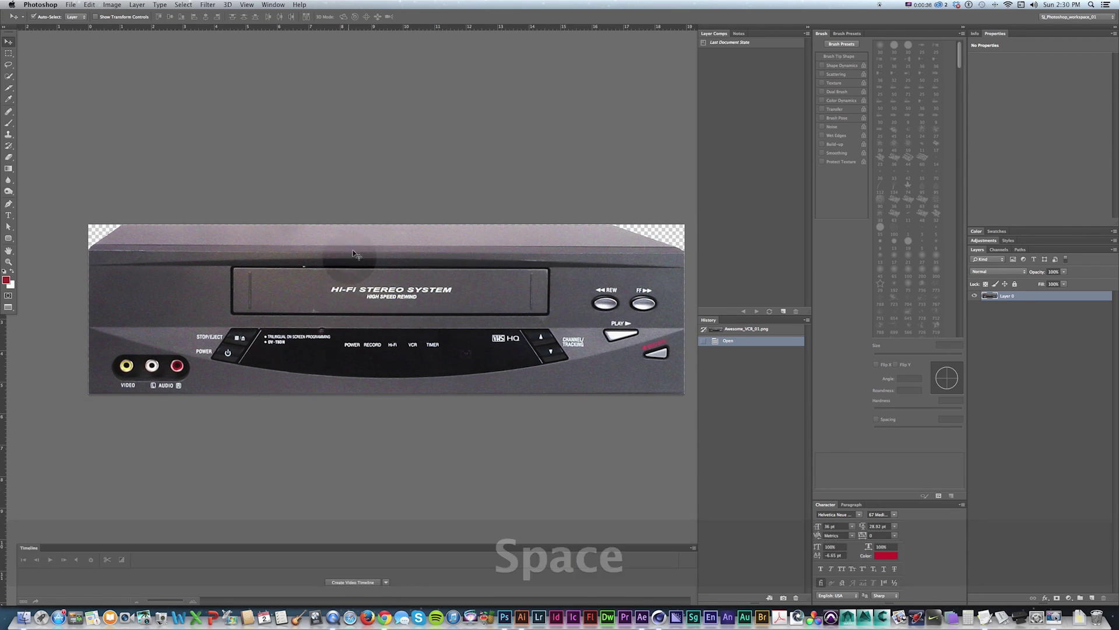
key(space)
drag(373, 284, 366, 266)
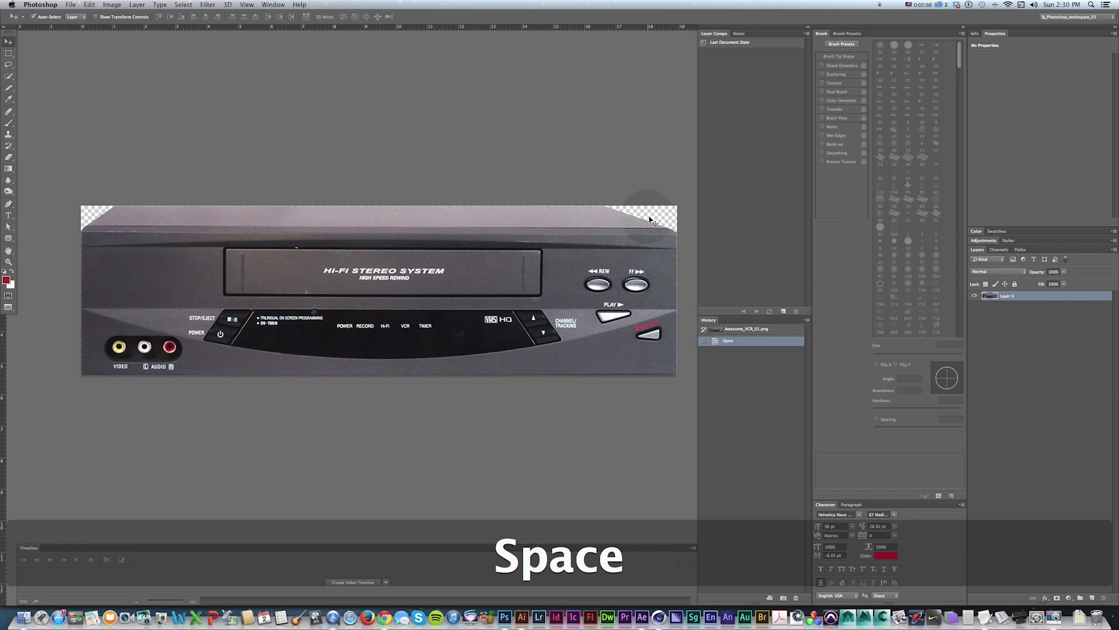
key(z)
drag(722, 258, 625, 205)
key(super+minus)
key(super+minus)
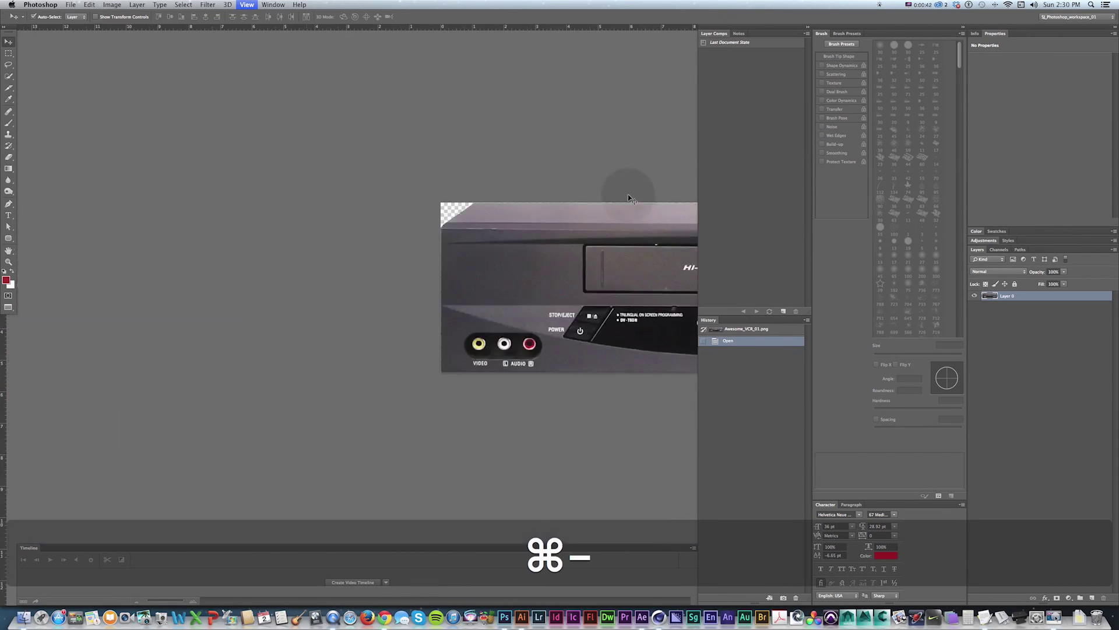
key(v)
Save the VCR image for the web as PNG-24 file Awesome_VCR_02.png and return to Cinema 4D
key(alt+shift+super+s)
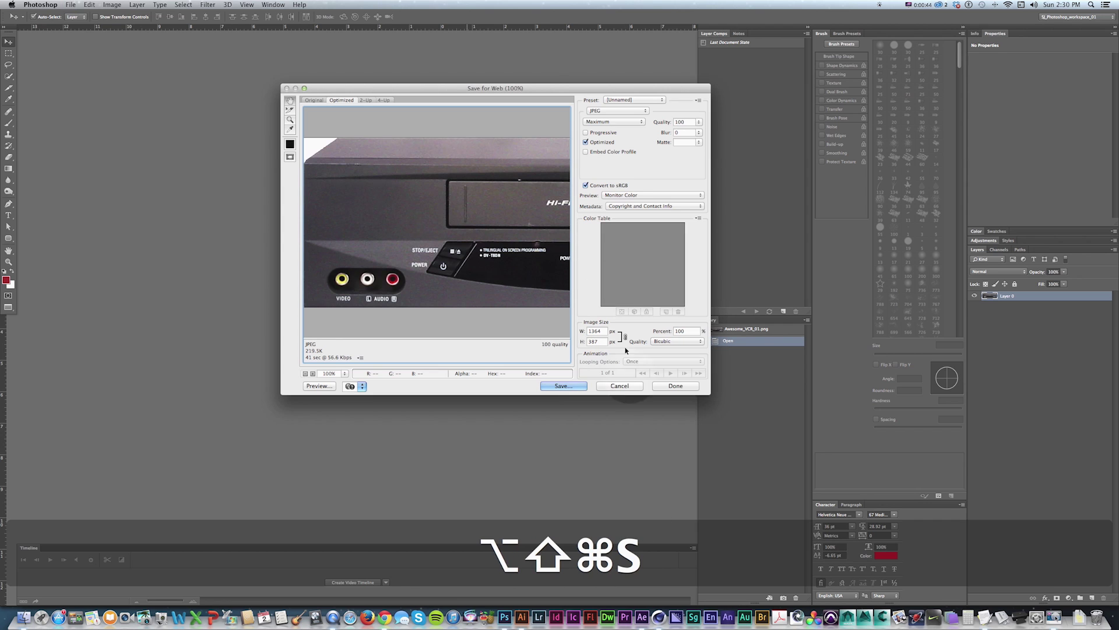
click(612, 110)
click(612, 111)
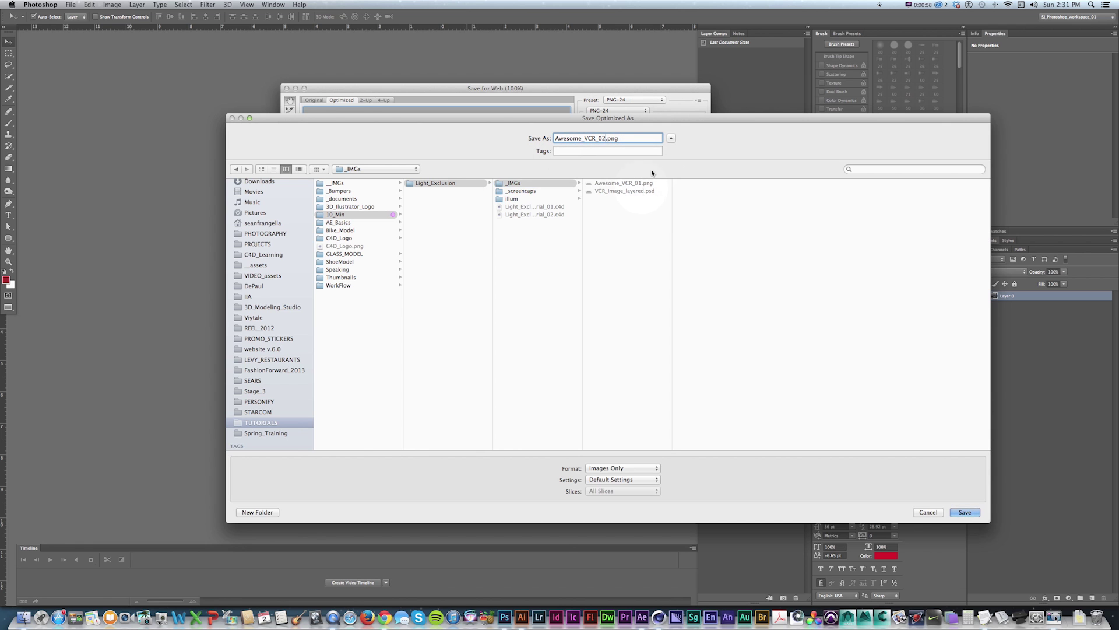
text(2)
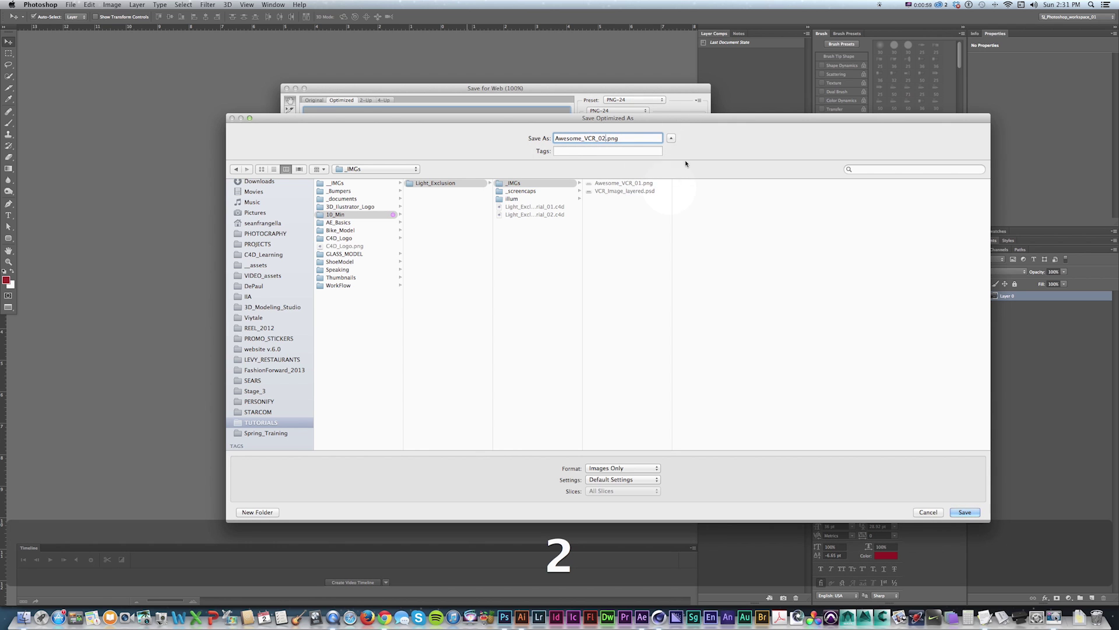
click(970, 513)
key(super+Tab)
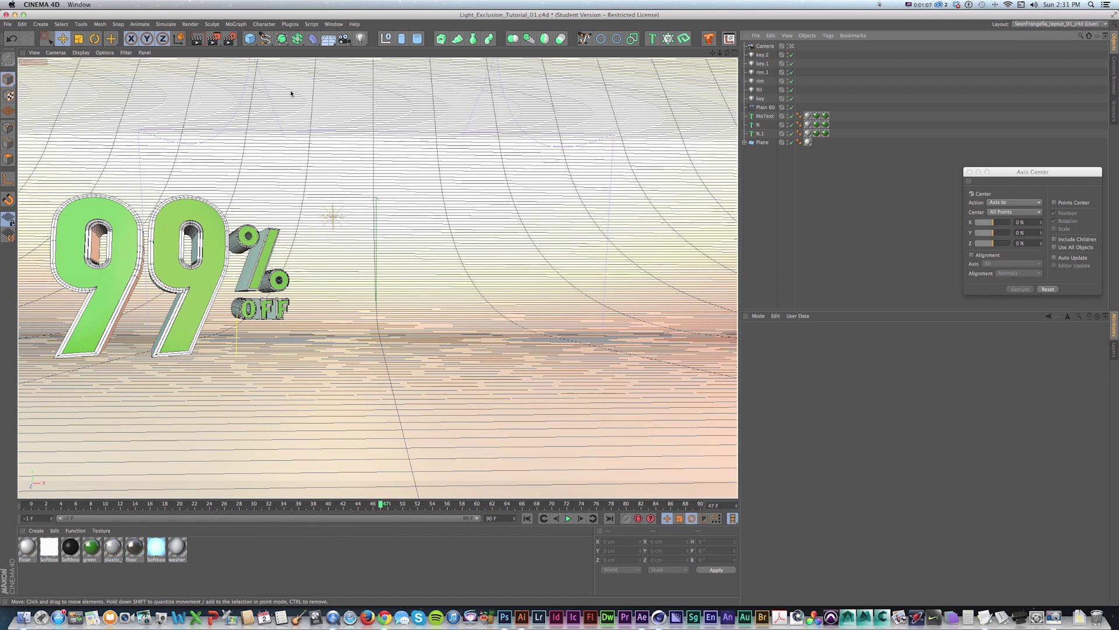
Add a plane object and rotate it 90° upright
click(250, 39)
click(369, 68)
key(r)
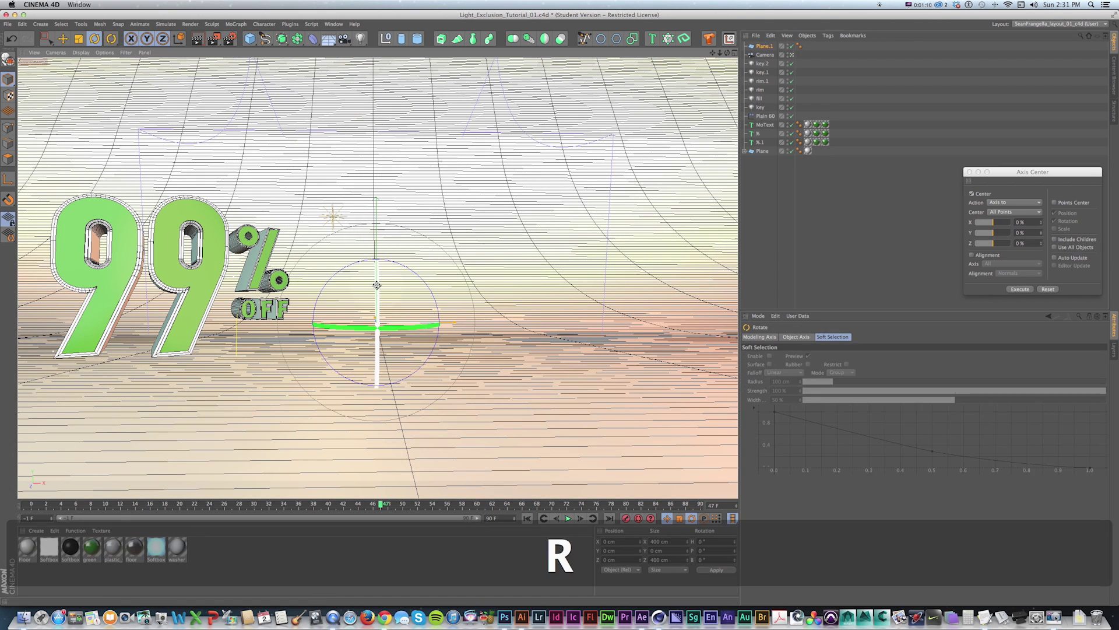
shift+drag(377, 285, 375, 450)
Size the plane to 204.8 cm square beside the 99% OFF text, and create a new material
key(e)
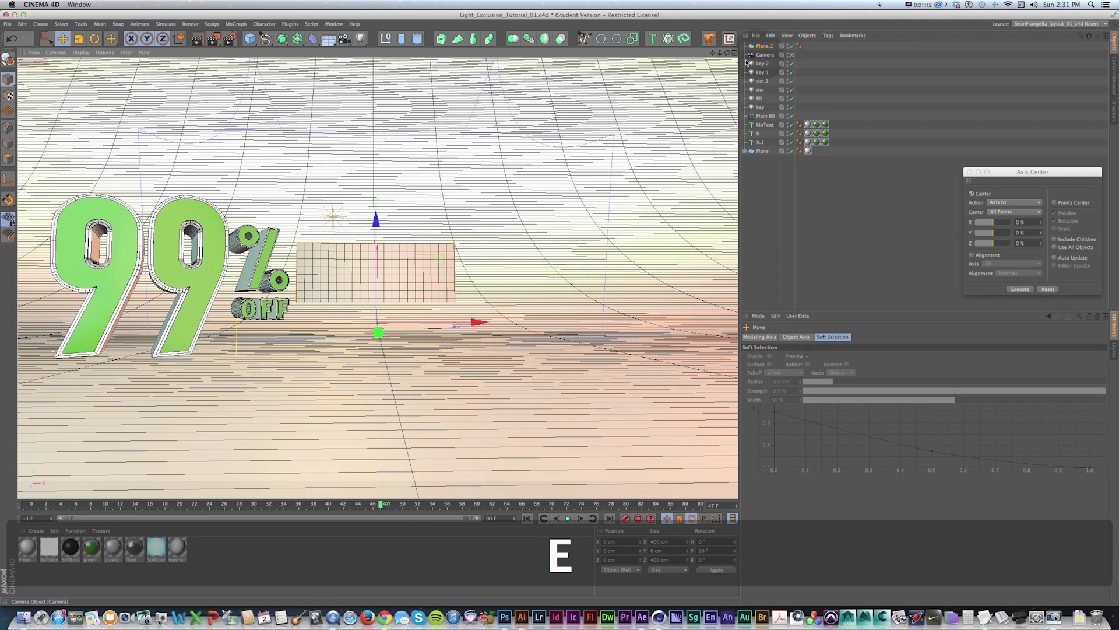
middle_click(259, 177)
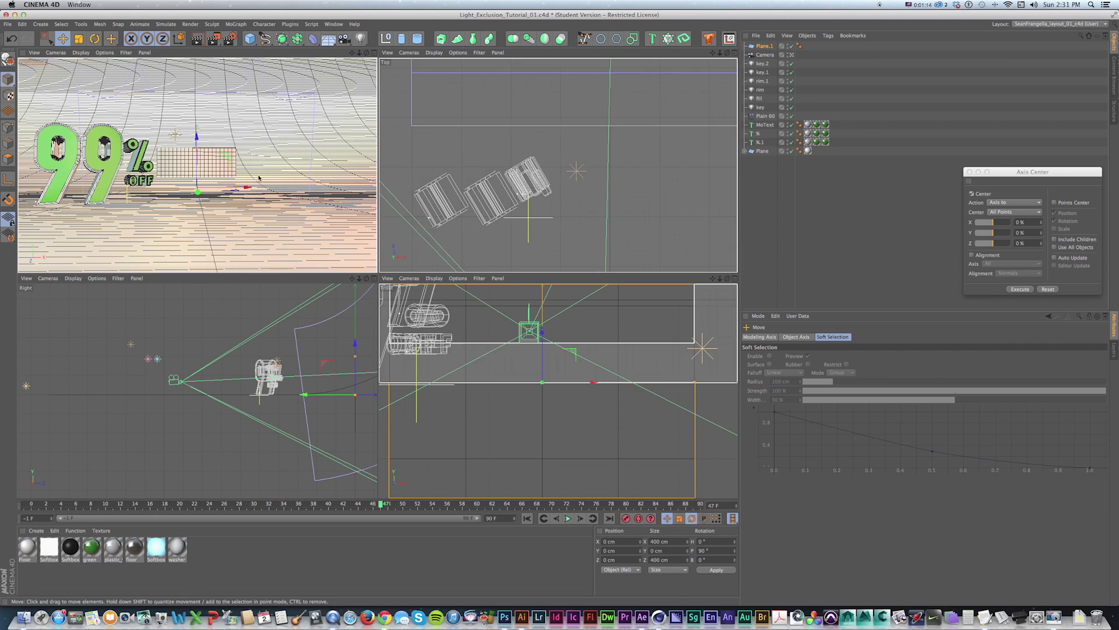
drag(199, 191, 198, 135)
key(t)
key(e)
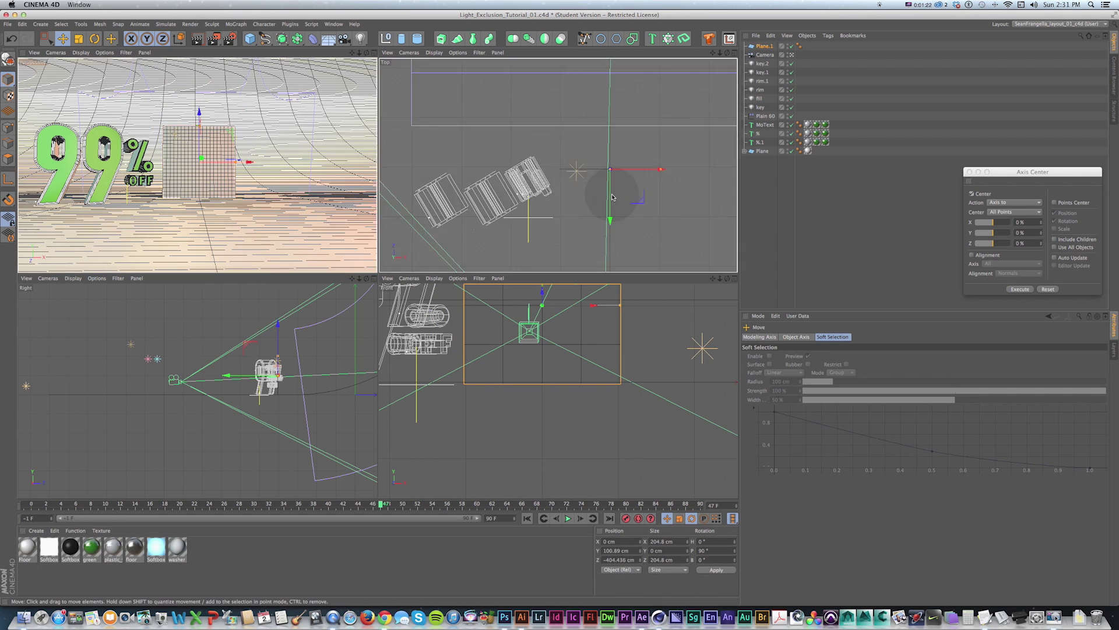
drag(610, 222, 670, 212)
key(F1)
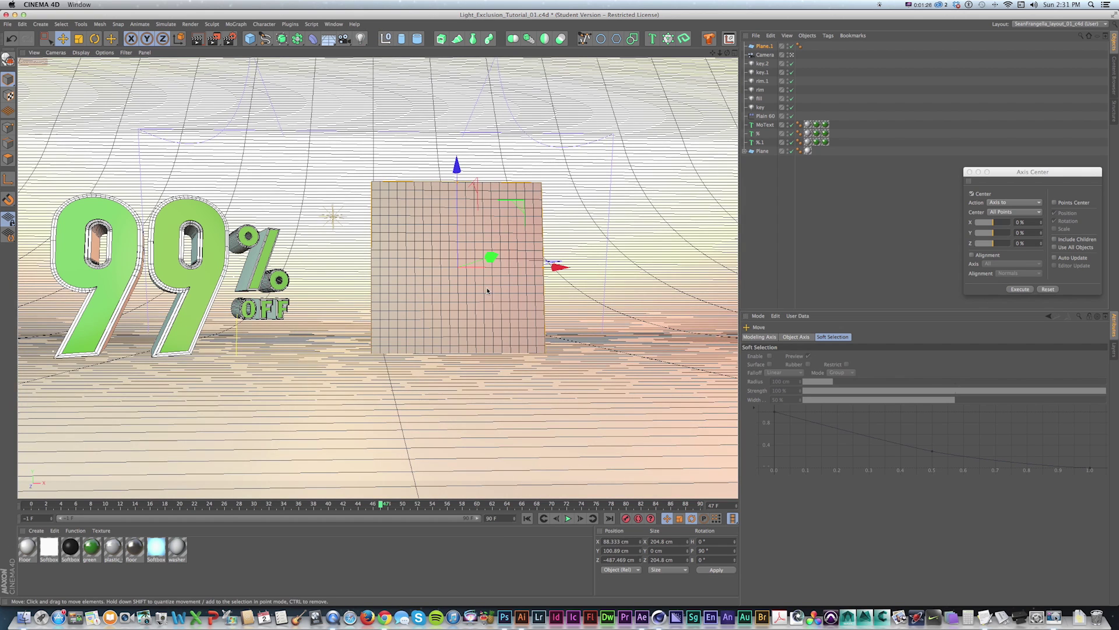
double_click(208, 554)
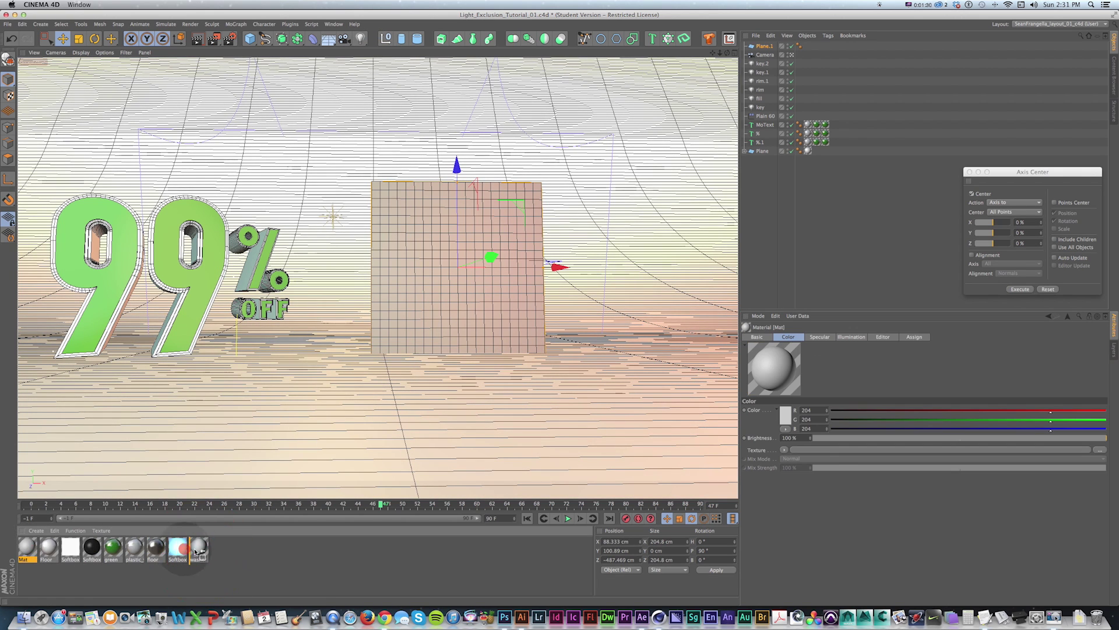
Open material Mat and load Awesome_VCR_02.png as its Color texture
drag(196, 553, 212, 554)
double_click(198, 552)
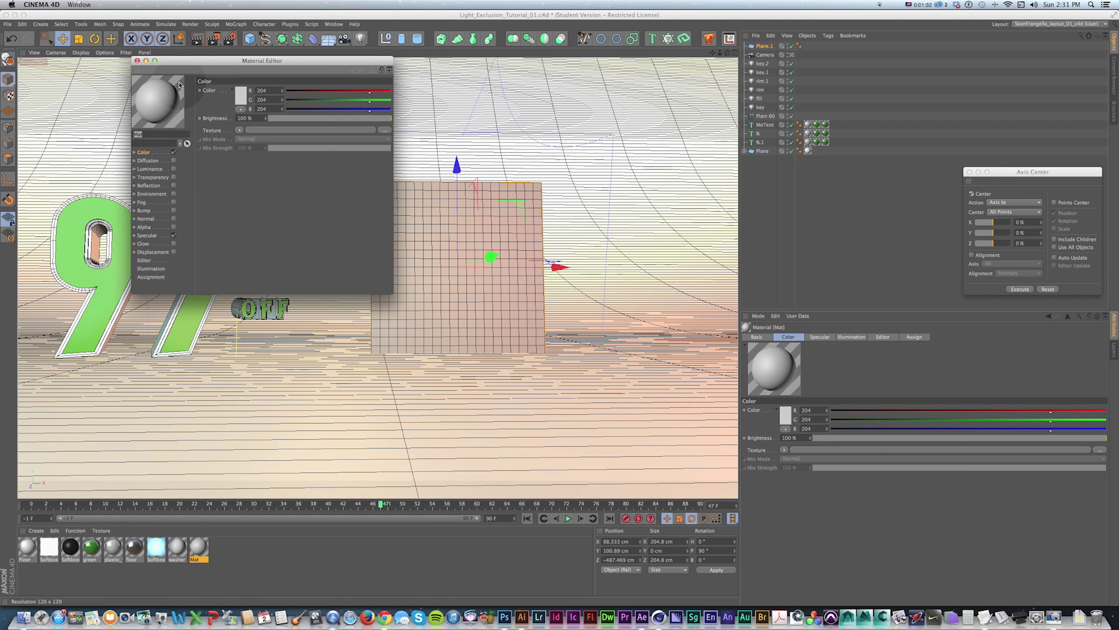
drag(262, 56, 407, 192)
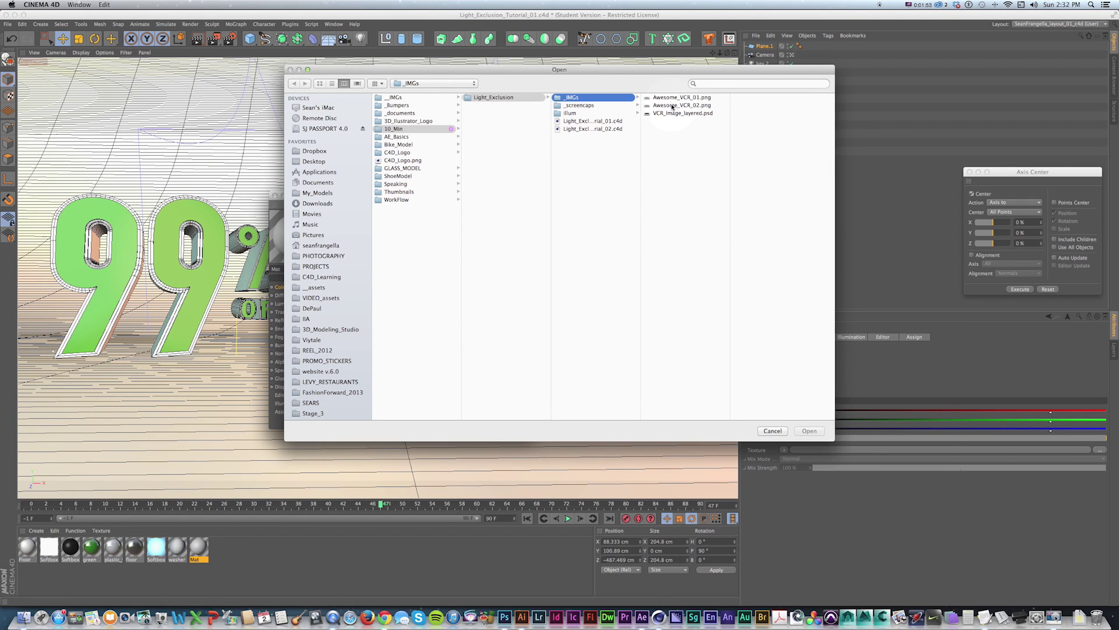
click(672, 107)
key(Return)
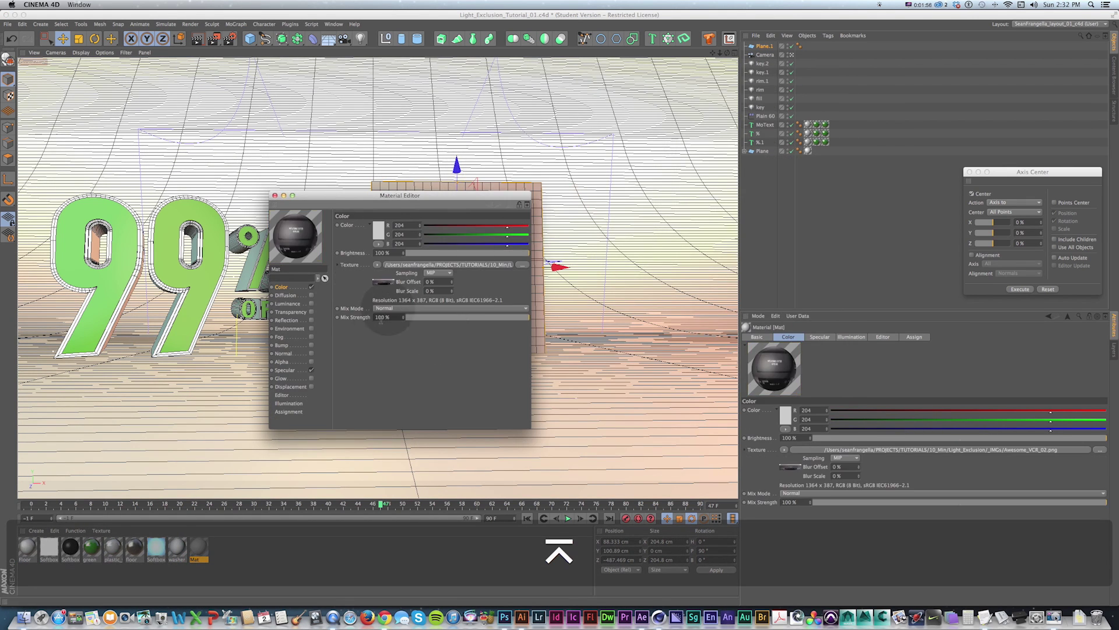
Enable Alpha with Awesome_VCR_02.png and turn off Specular on Mat
click(312, 361)
click(521, 280)
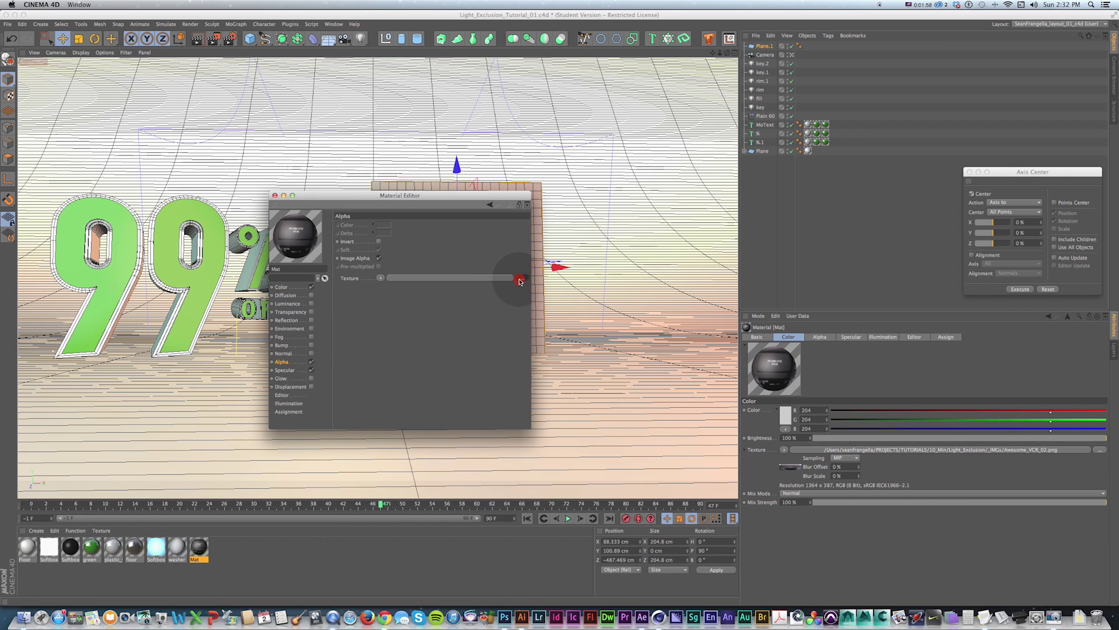
click(679, 106)
key(Return)
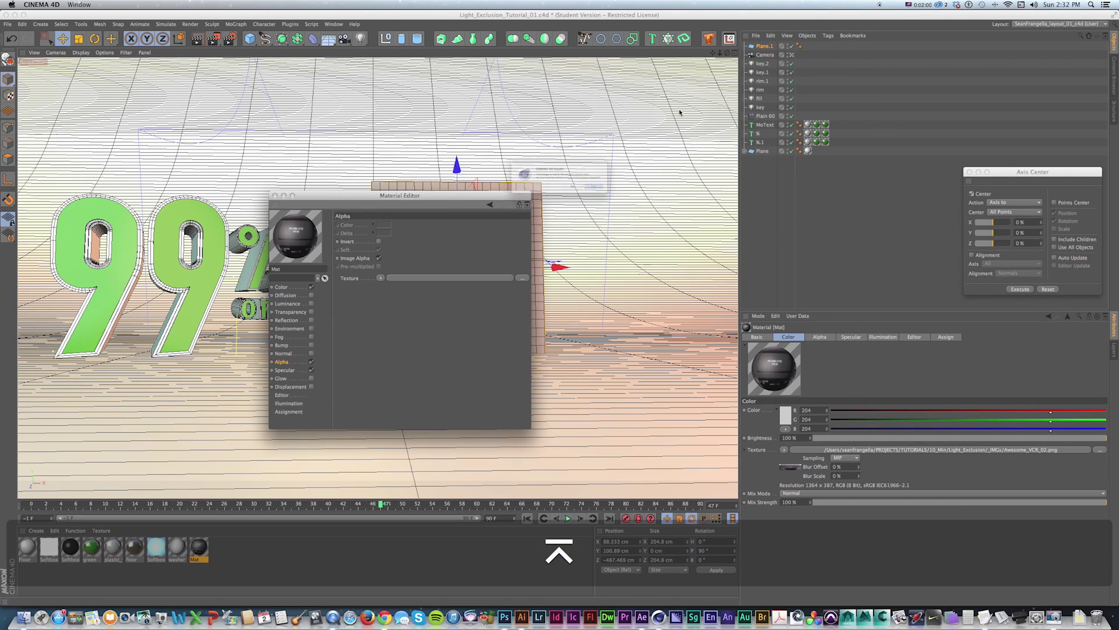
key(Return)
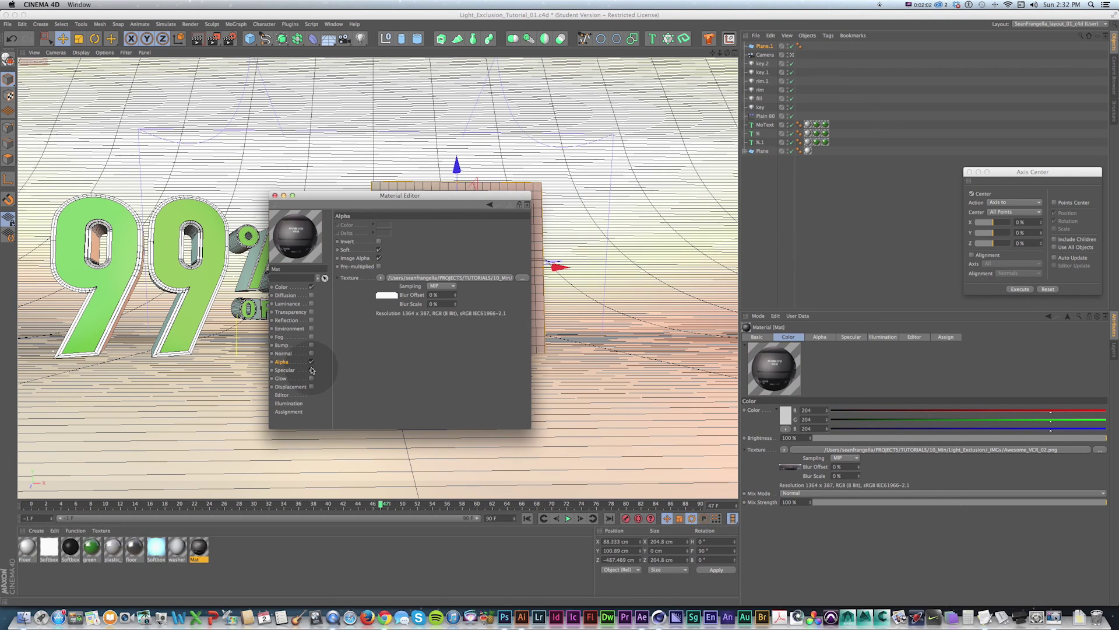
click(311, 370)
Apply Mat to Plane.1 and squash the plane to about 50.8 cm tall
drag(291, 200, 367, 204)
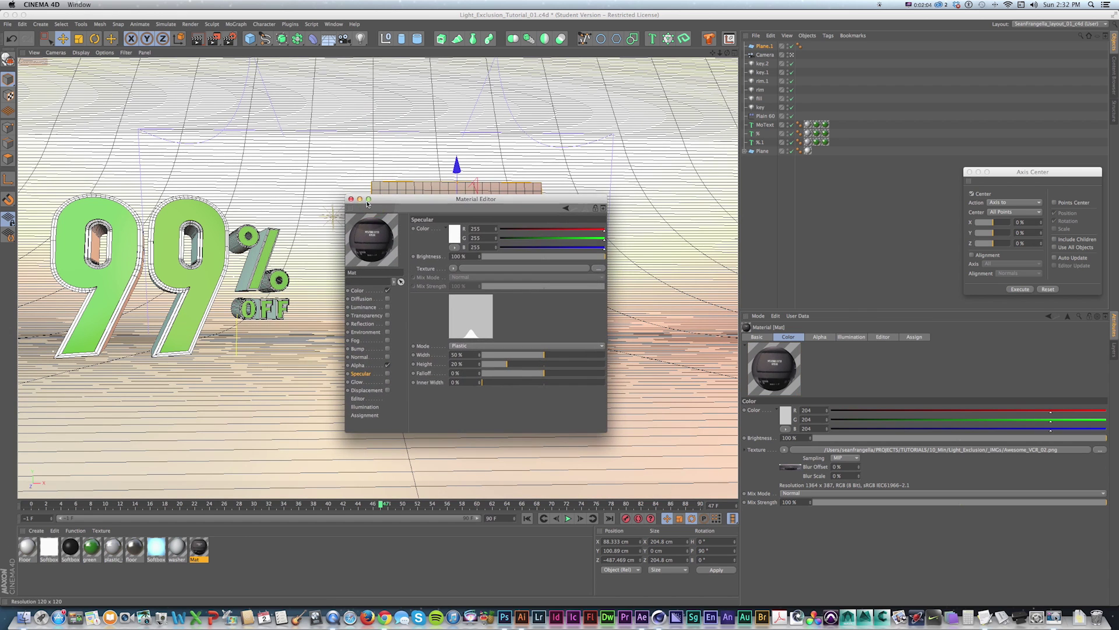
click(351, 200)
drag(198, 549, 482, 246)
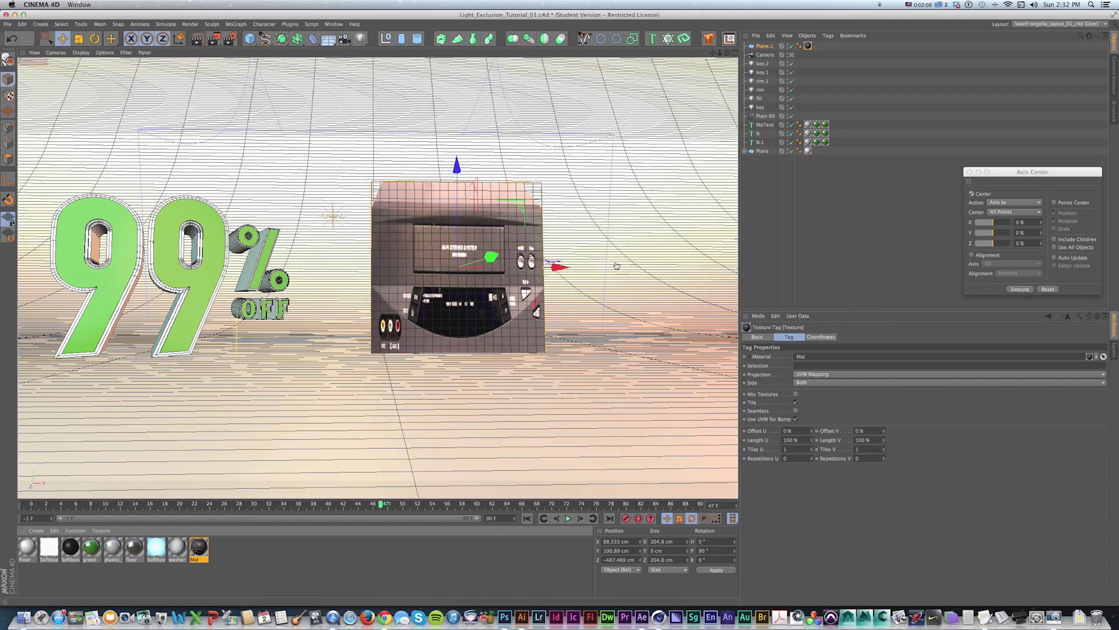
drag(457, 186, 474, 279)
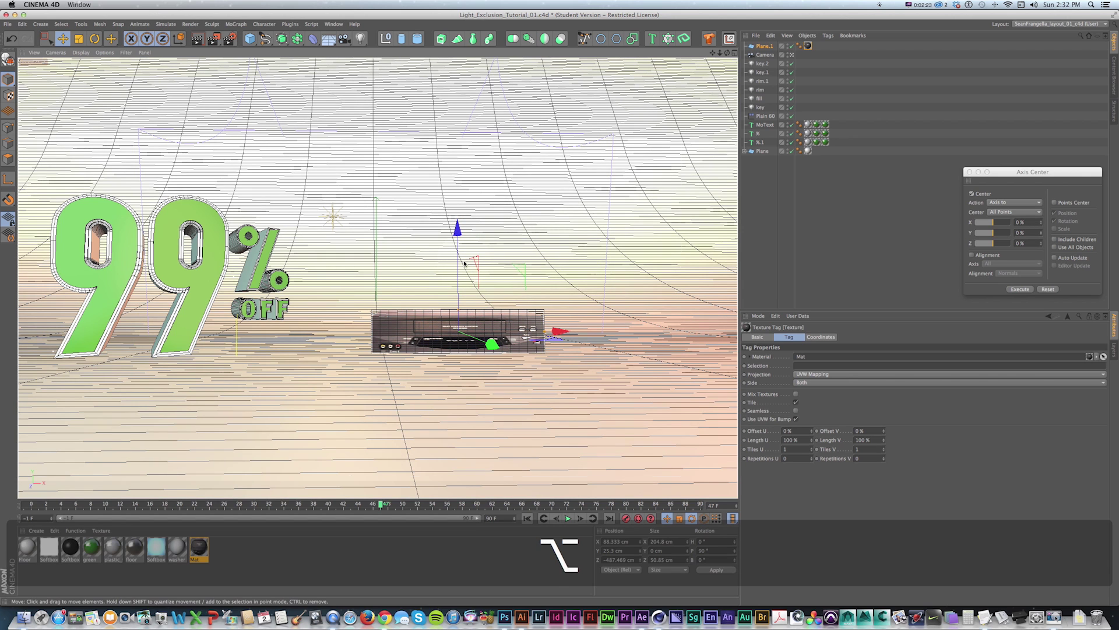
Render an interactive viewport preview, check the VCR image in Photoshop, and select the Mat material
key(alt+r)
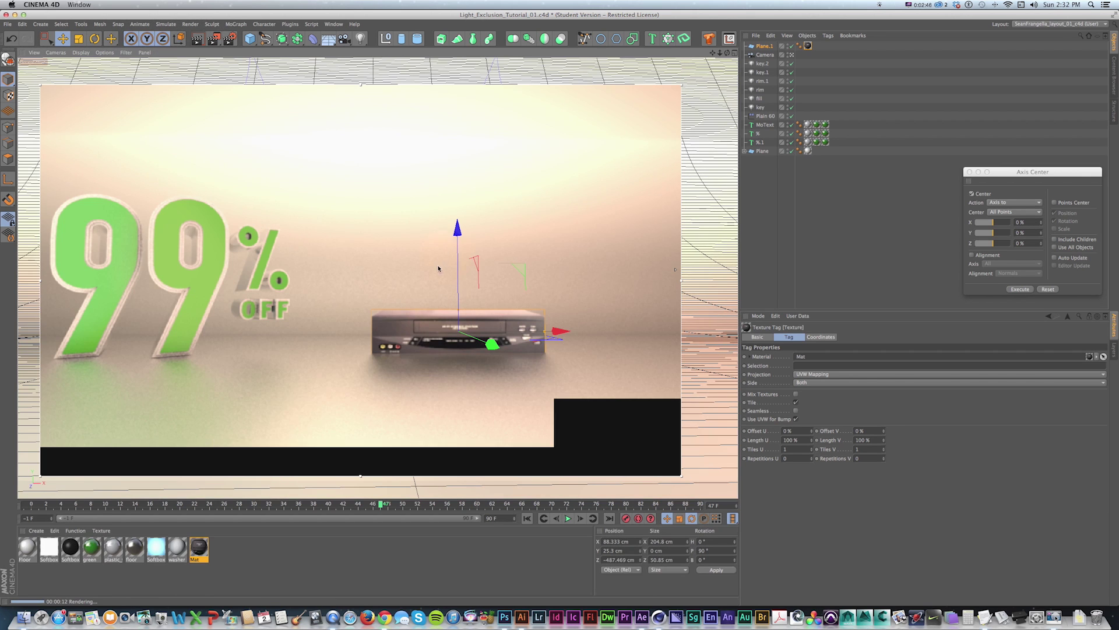
key(super+Tab)
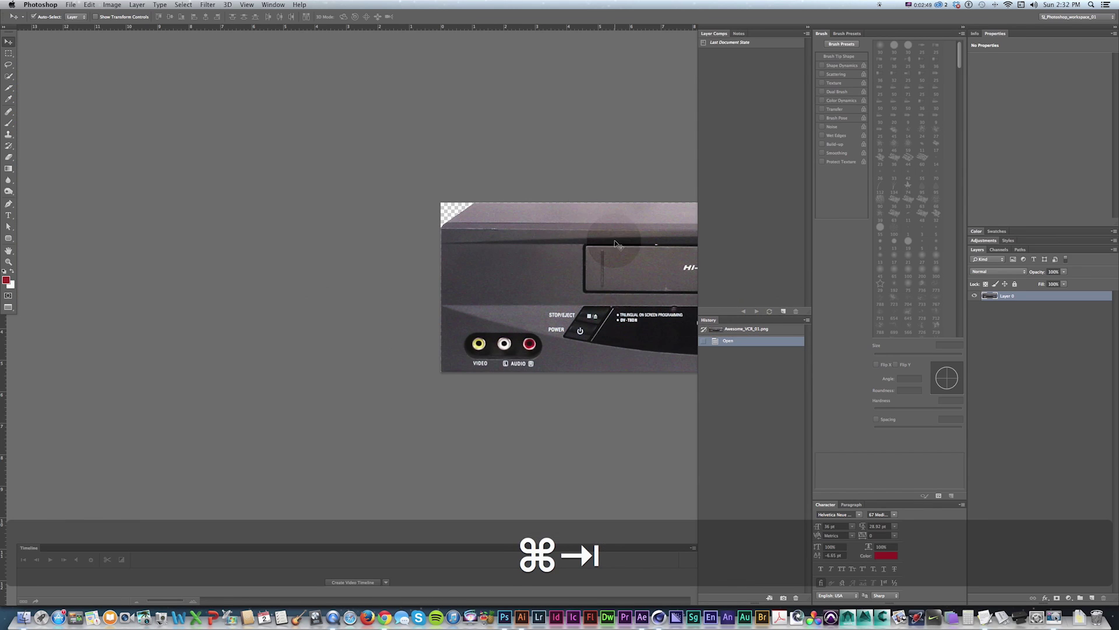
drag(617, 244, 379, 250)
key(super+Tab)
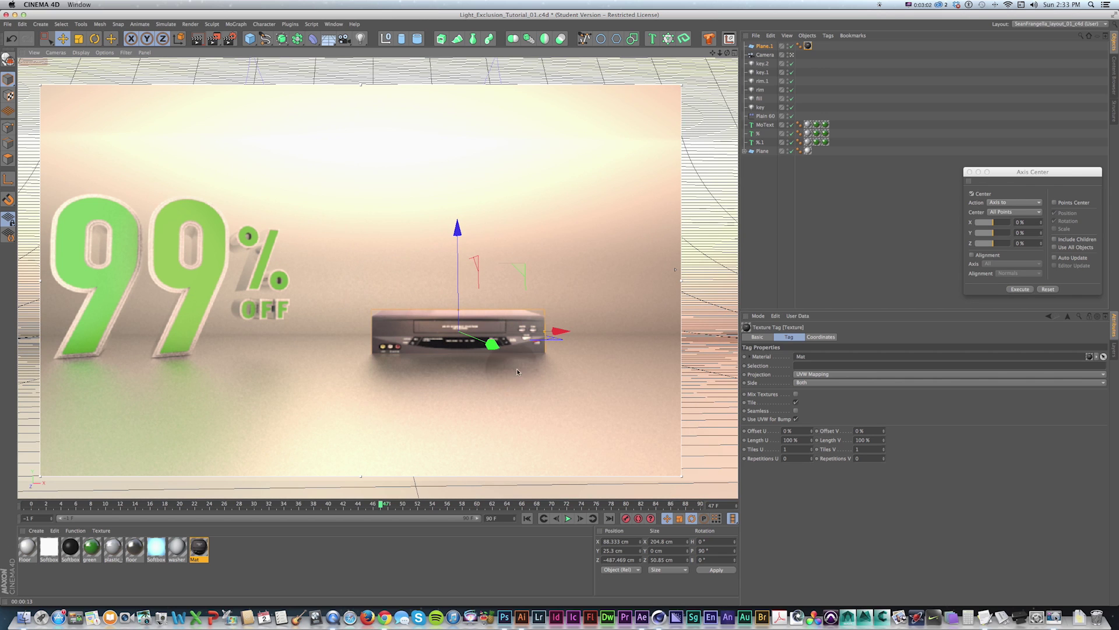
click(200, 555)
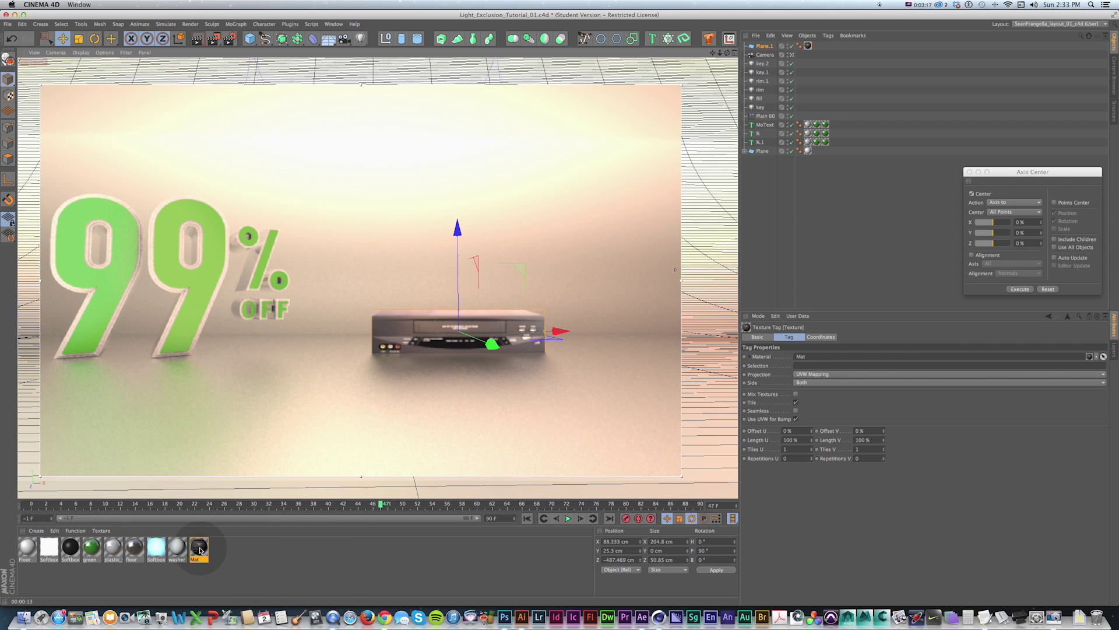
Select all six lights from key.2 through key
click(198, 551)
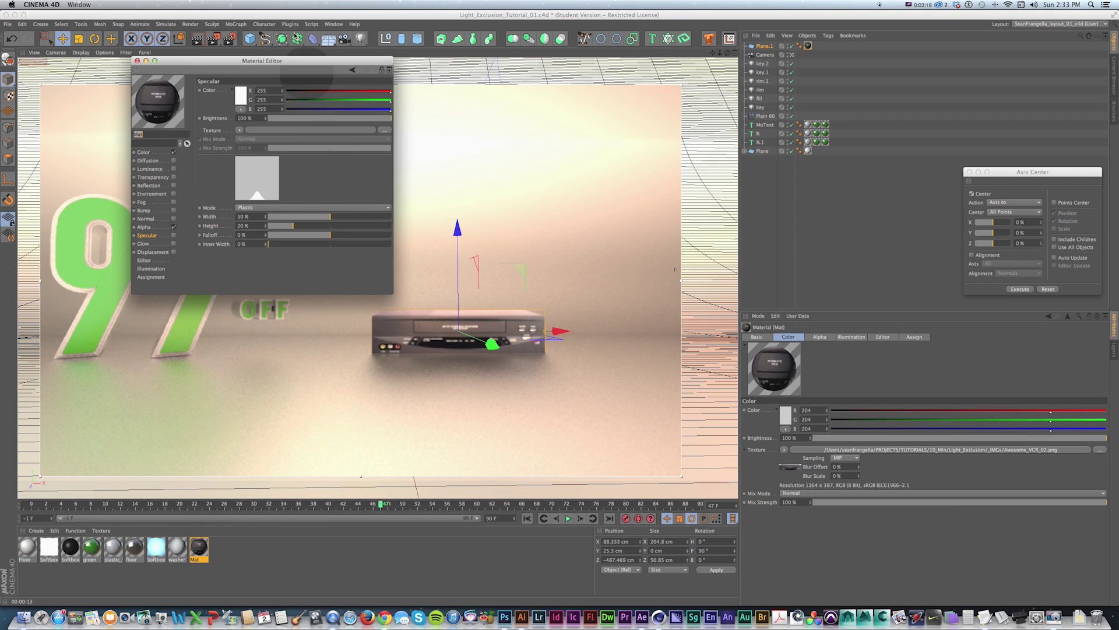
drag(189, 61, 557, 229)
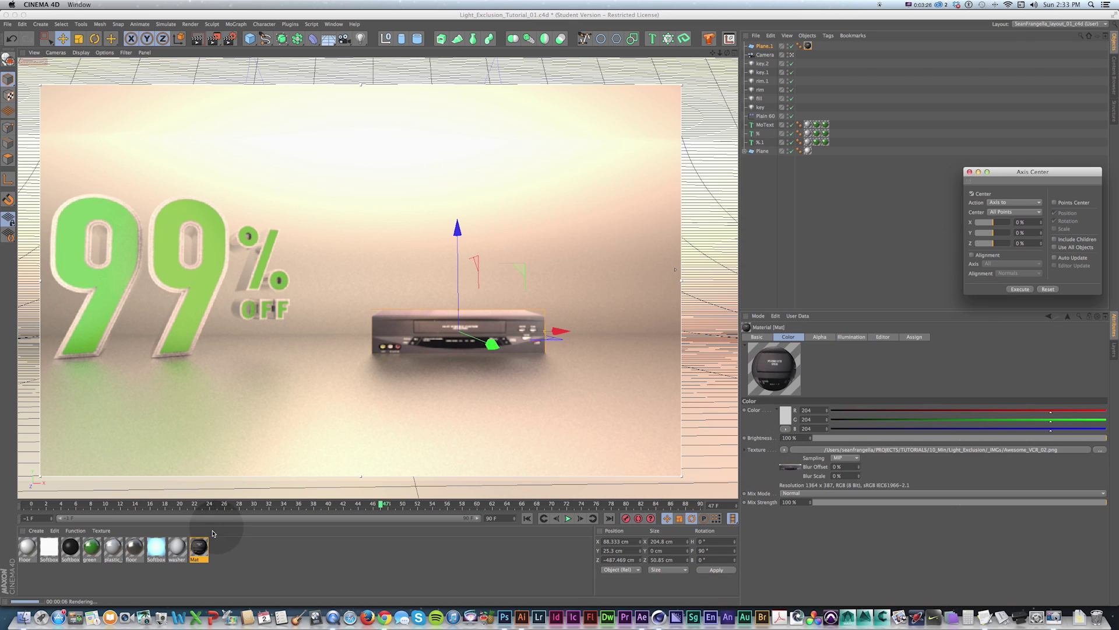
click(762, 63)
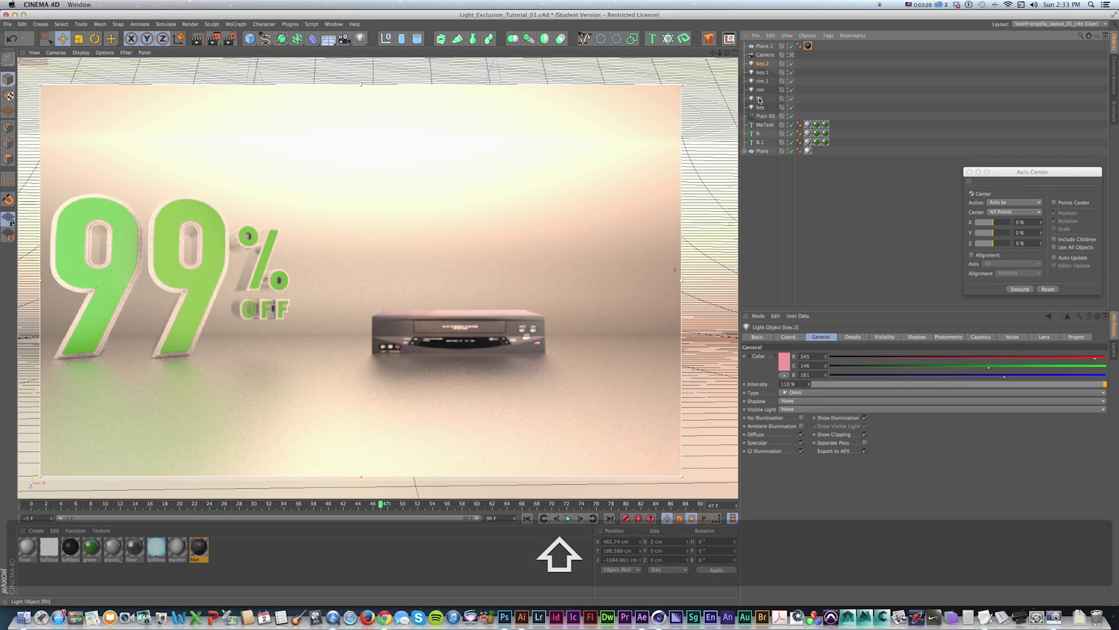
shift+click(759, 108)
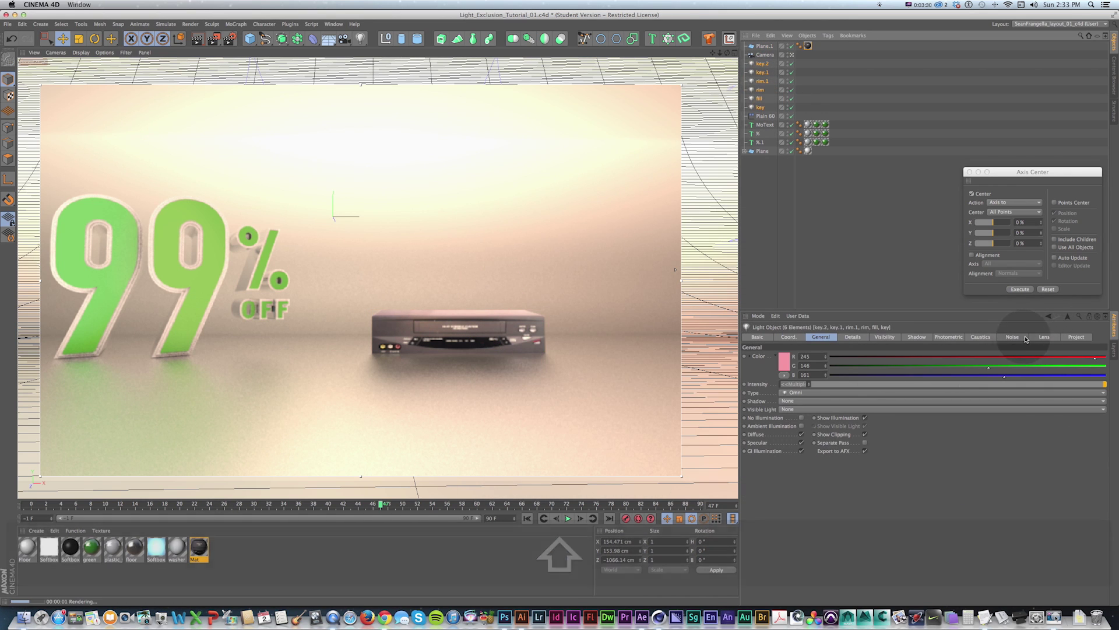
Set the lights to Exclude mode with Plane.1 listed, and stop the interactive render
click(1076, 337)
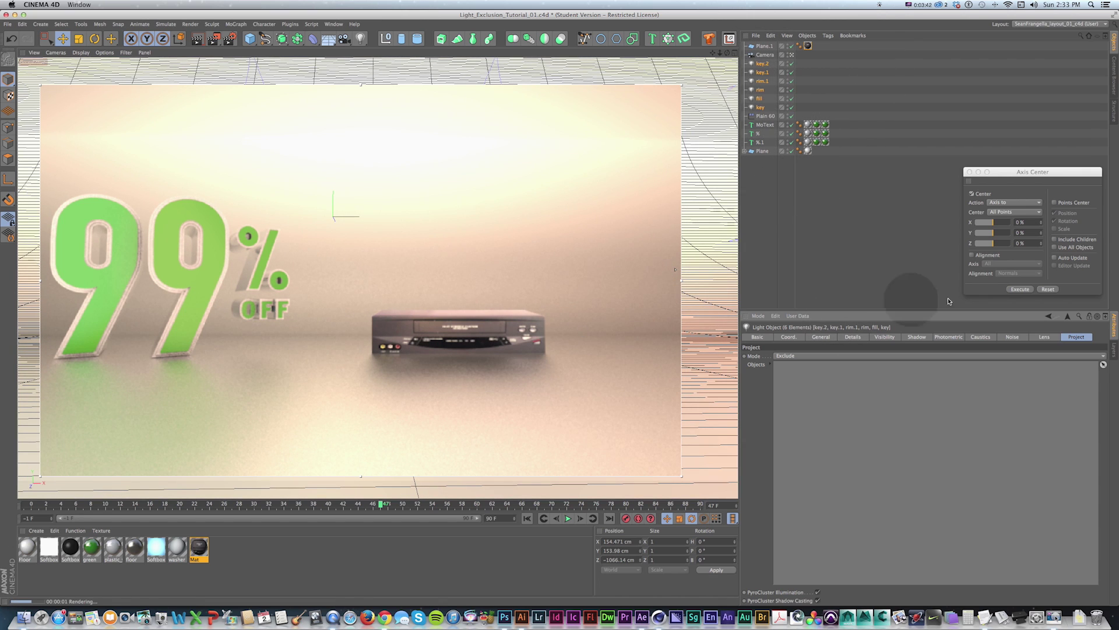
key(shift)
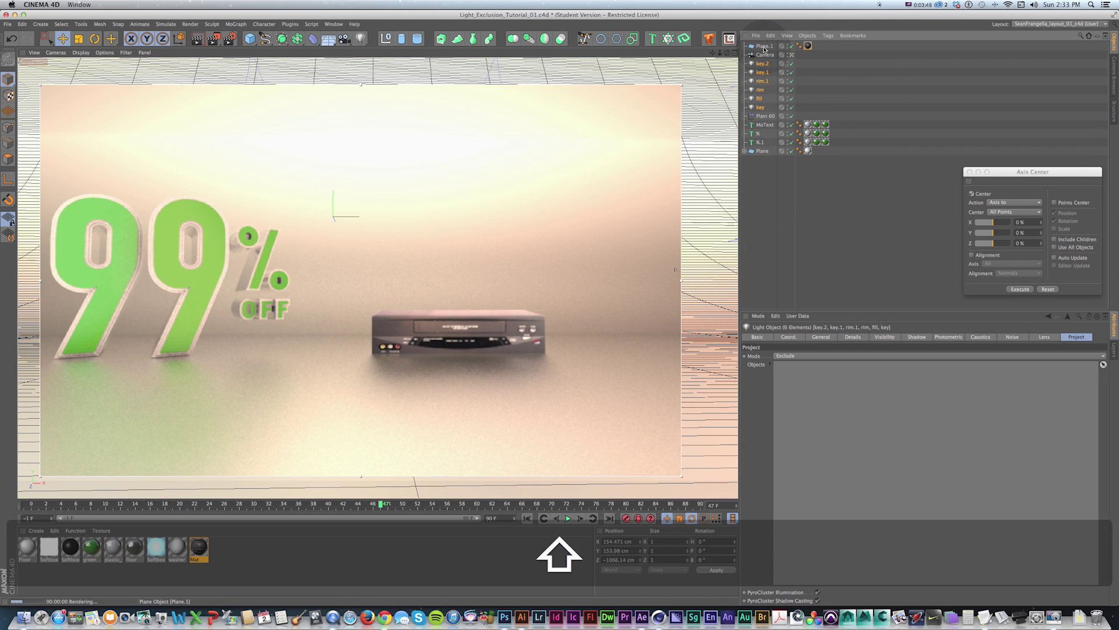
drag(828, 408, 828, 408)
drag(827, 408, 828, 408)
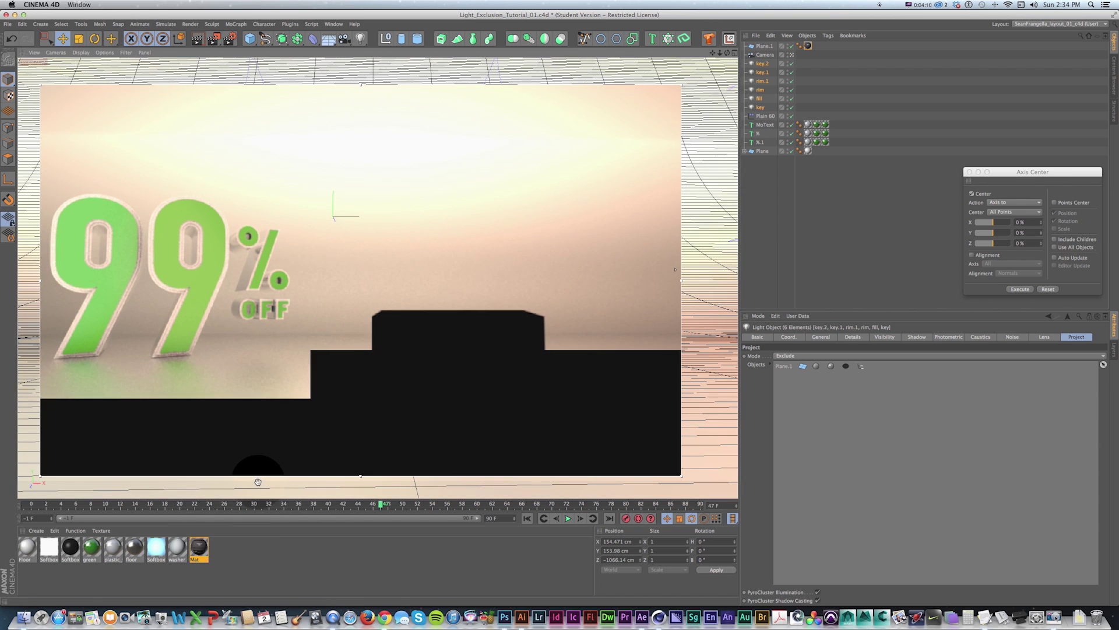
key(alt+r)
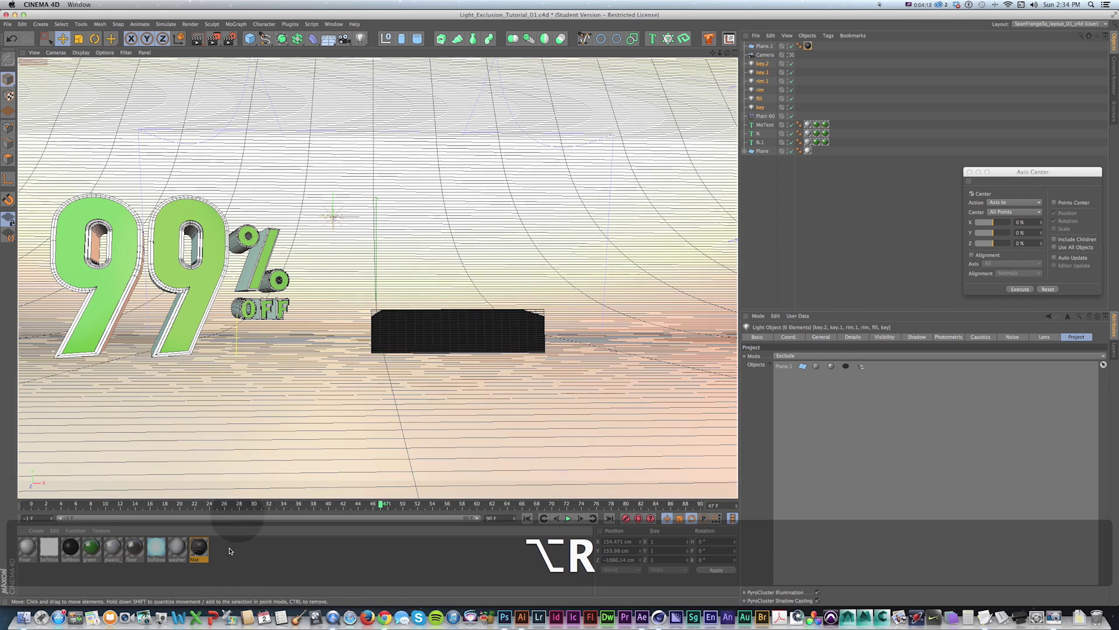
Enable Mat's Luminance channel with the Awesome_VCR_02.png texture
double_click(199, 547)
drag(239, 62, 582, 164)
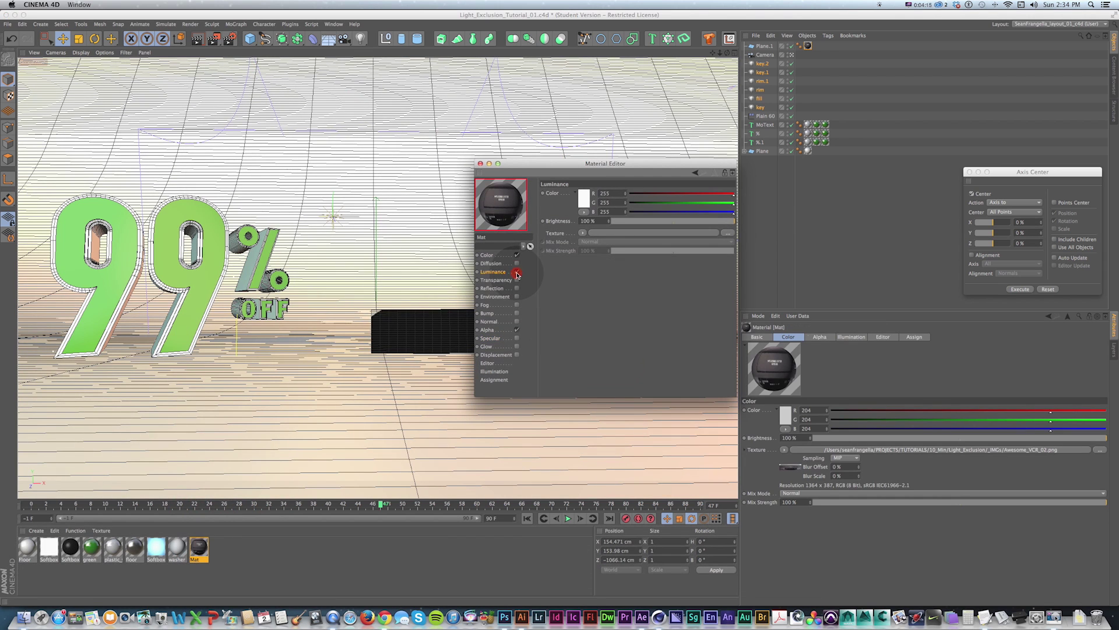
click(516, 272)
click(724, 232)
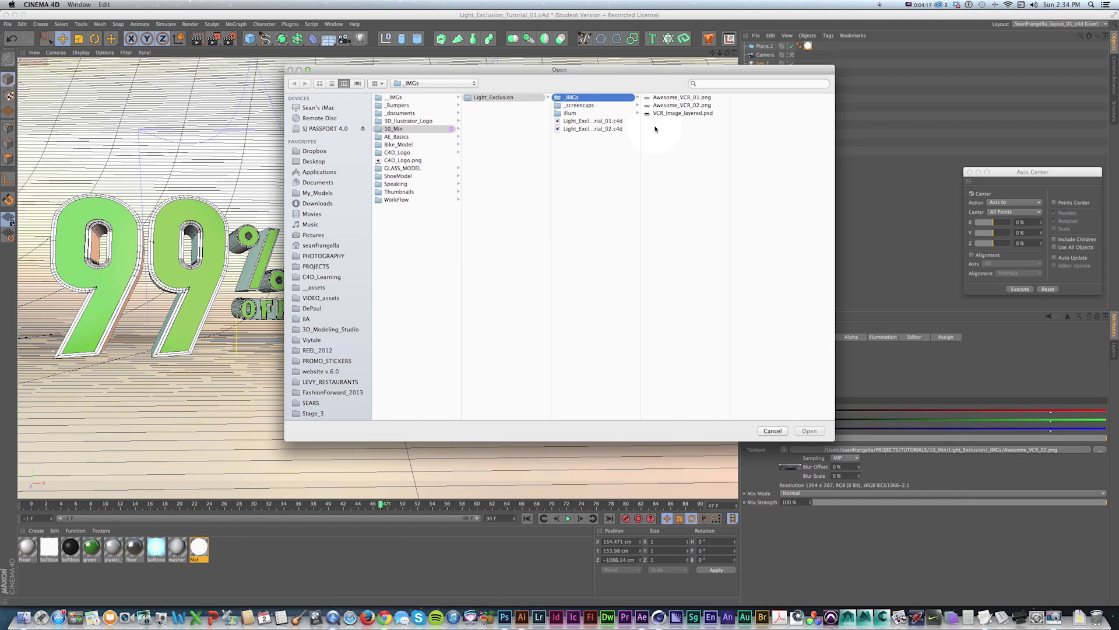
key(Return)
key(Return)
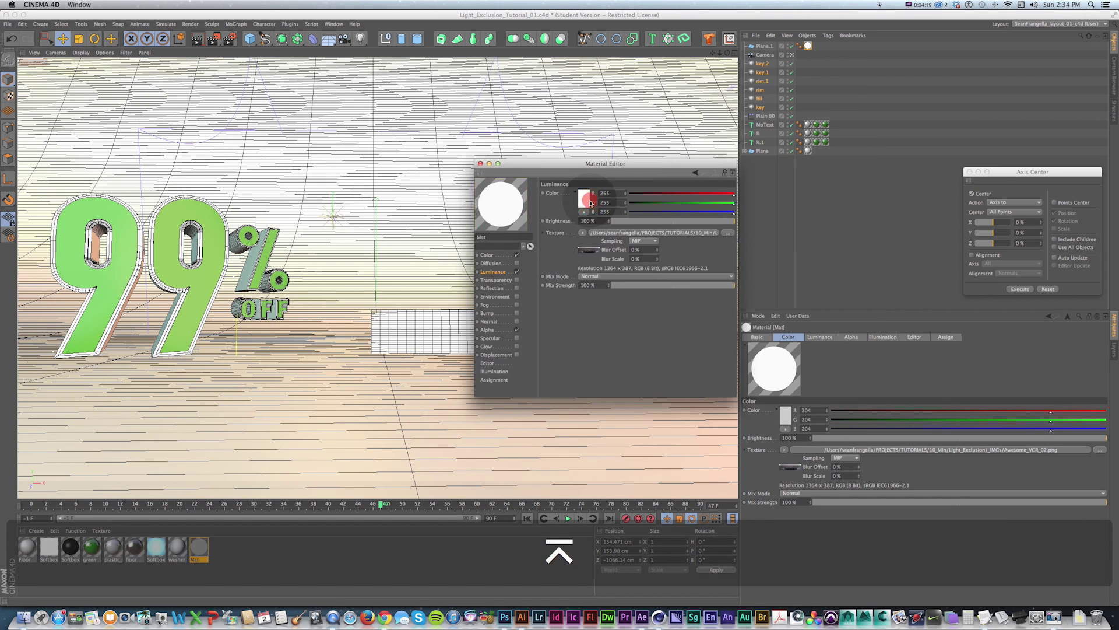
drag(519, 166, 614, 231)
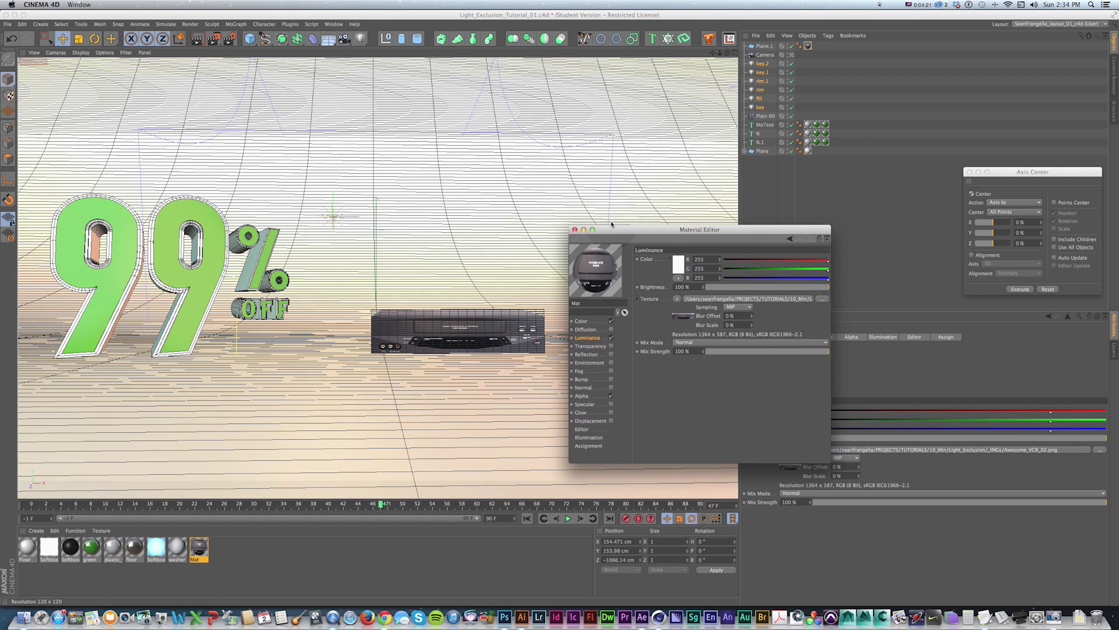
click(574, 230)
Start an Interactive Render Region and resize it to frame the VCR
key(alt+r)
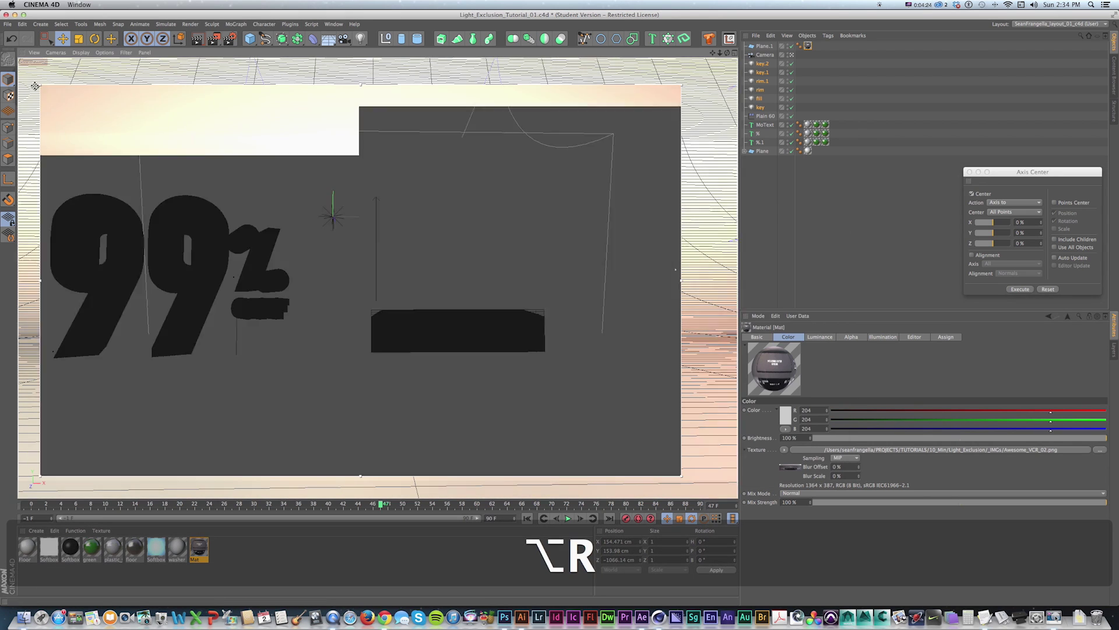
drag(101, 111, 224, 154)
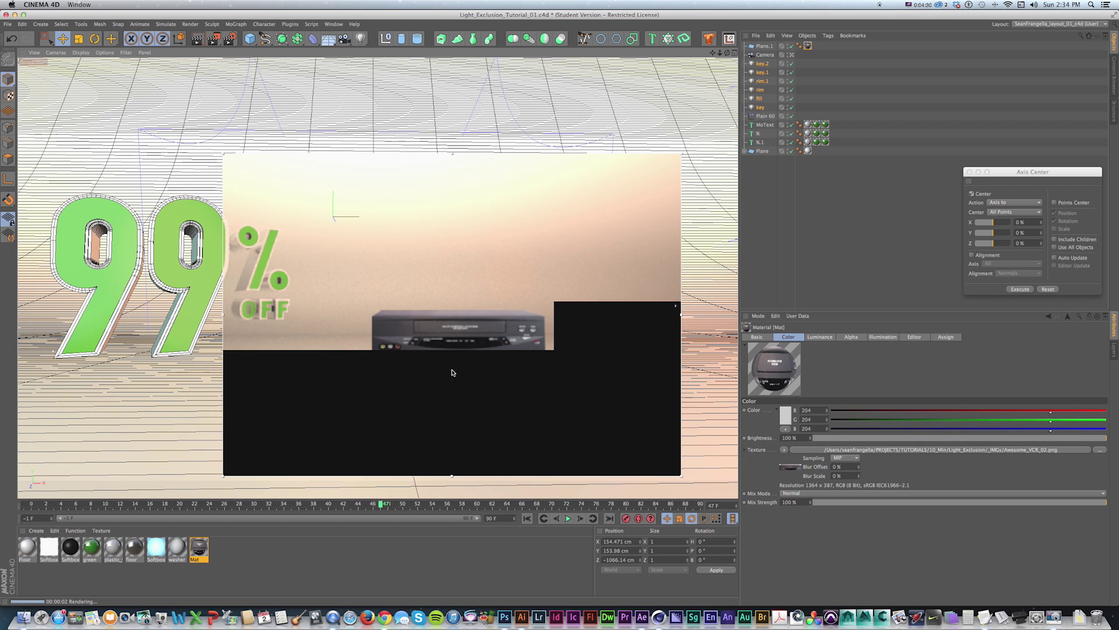
click(410, 403)
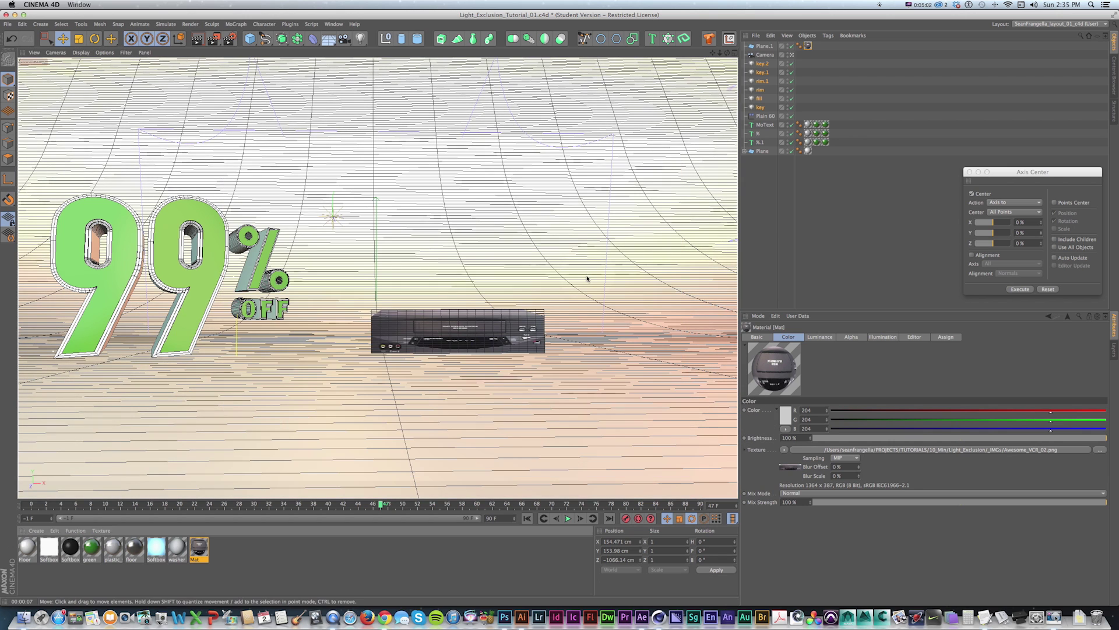
Render the full frame, compare it with the earlier History render, and close the Picture Viewer
key(shift+r)
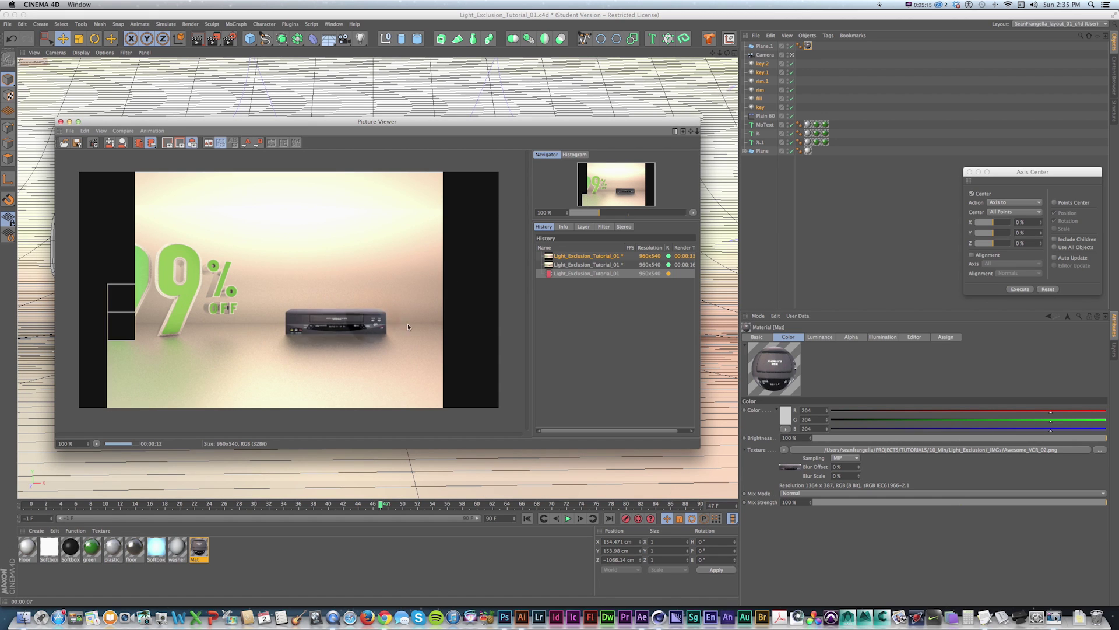
click(572, 266)
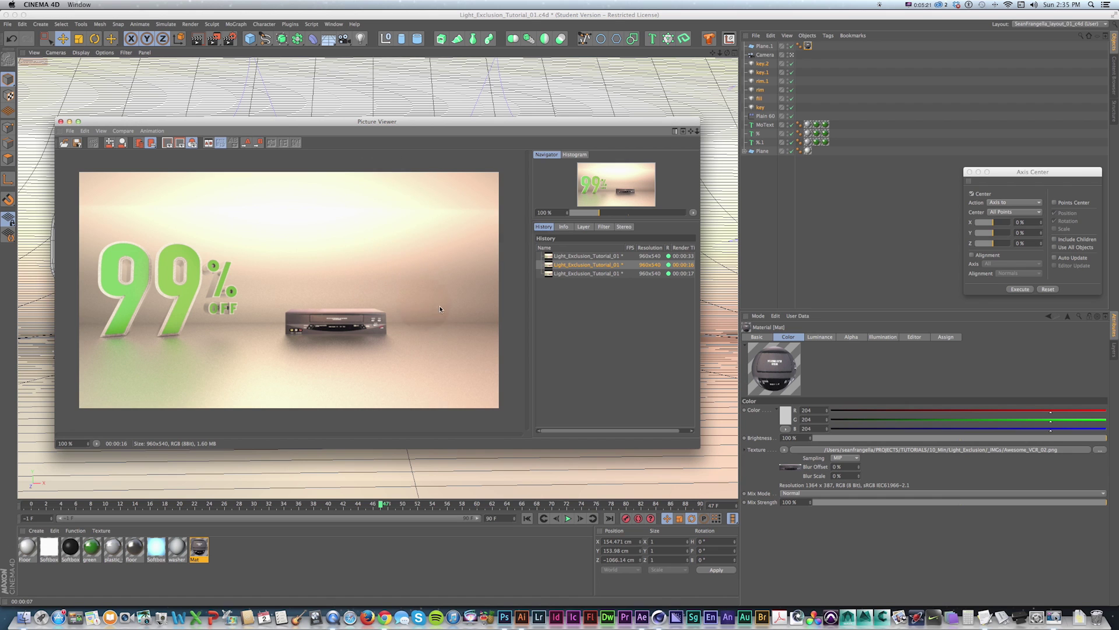
key(super+w)
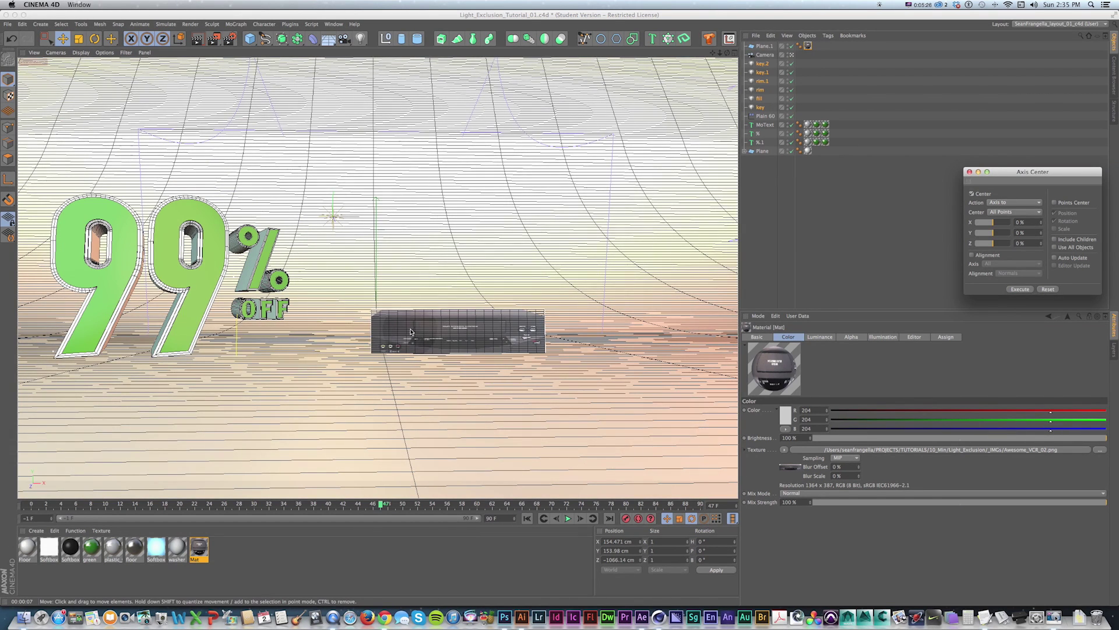
Switch to Light_Exclusion_Tutorial_02.c4d, go to the first frame, and render it to the Picture Viewer
key(v)
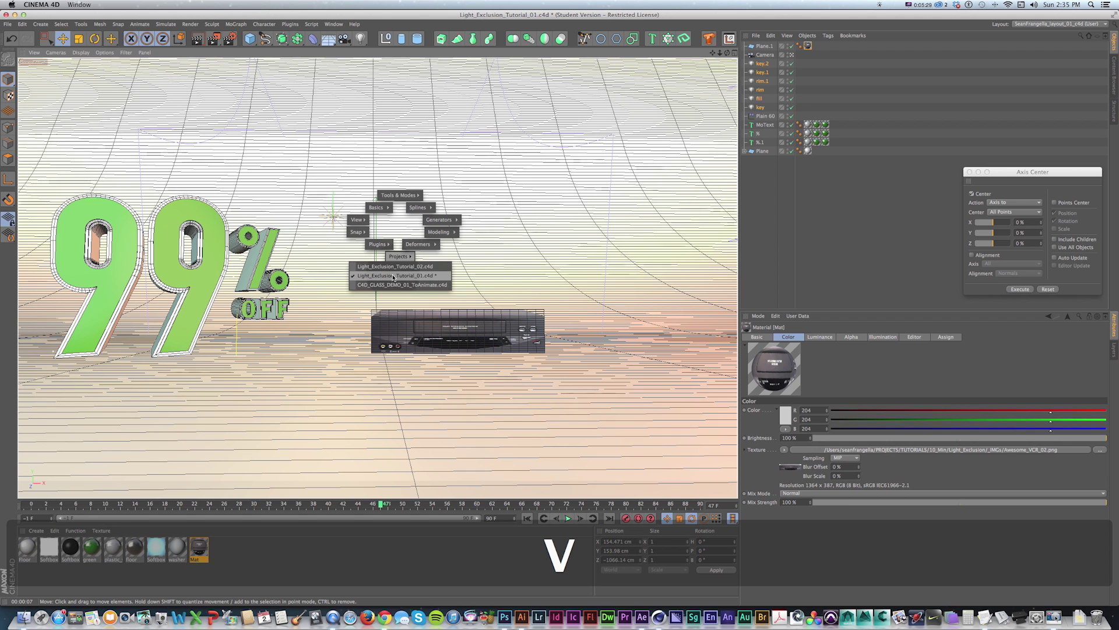
click(394, 266)
key(shift+f)
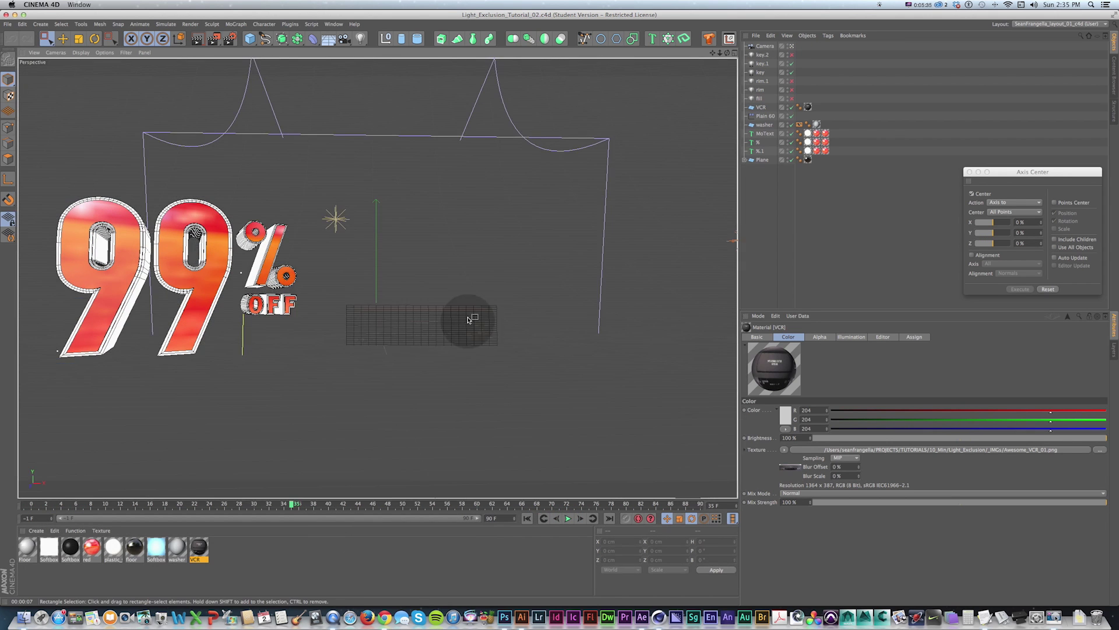
key(shift+r)
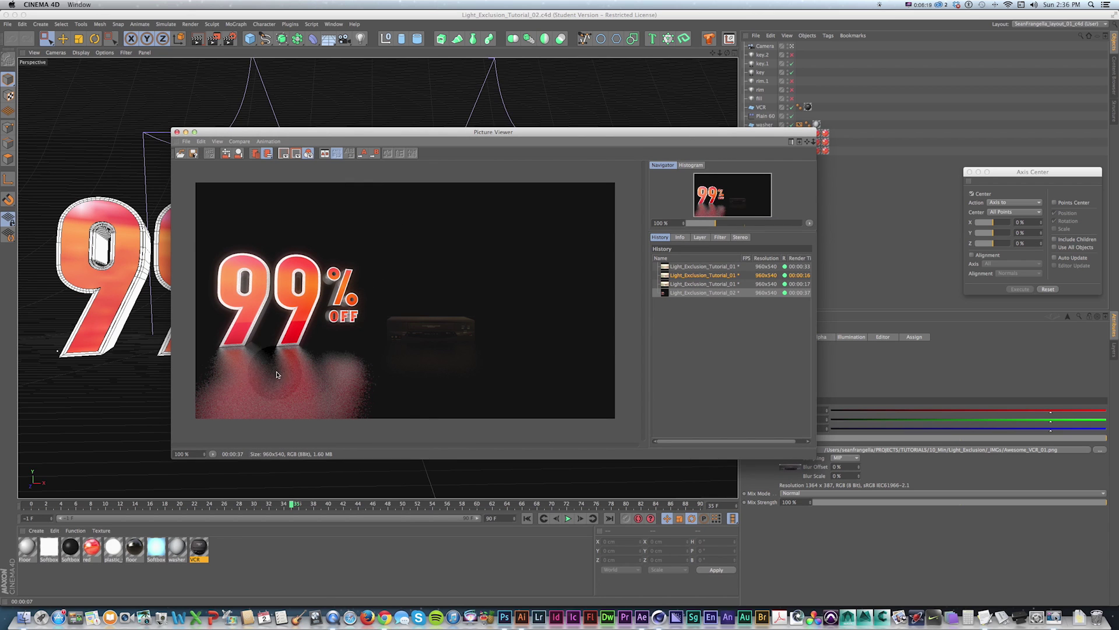
click(90, 549)
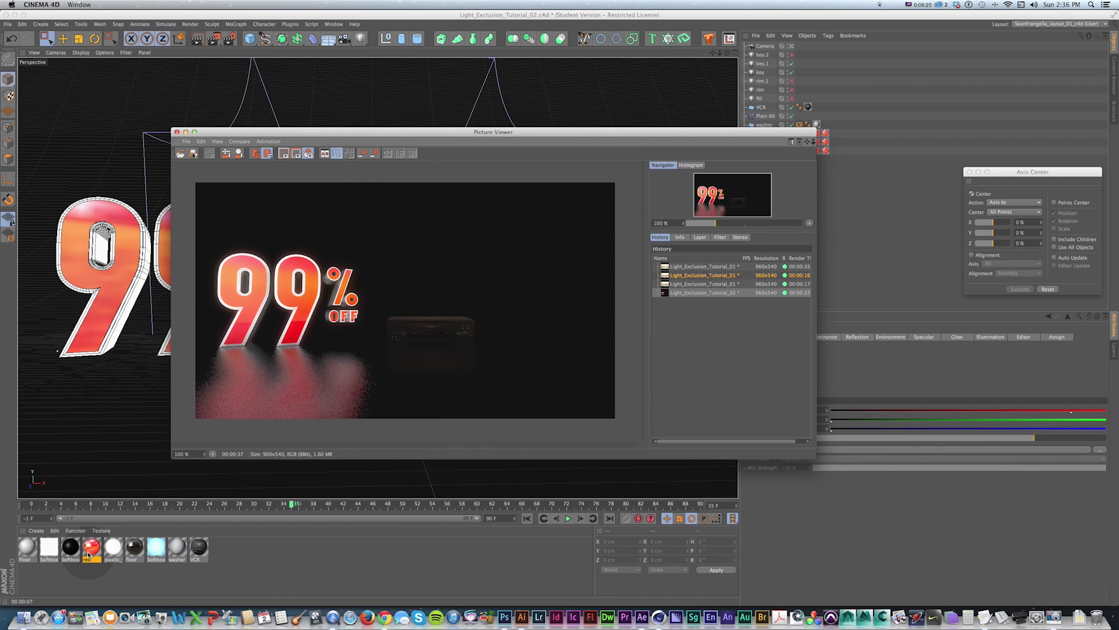
double_click(88, 554)
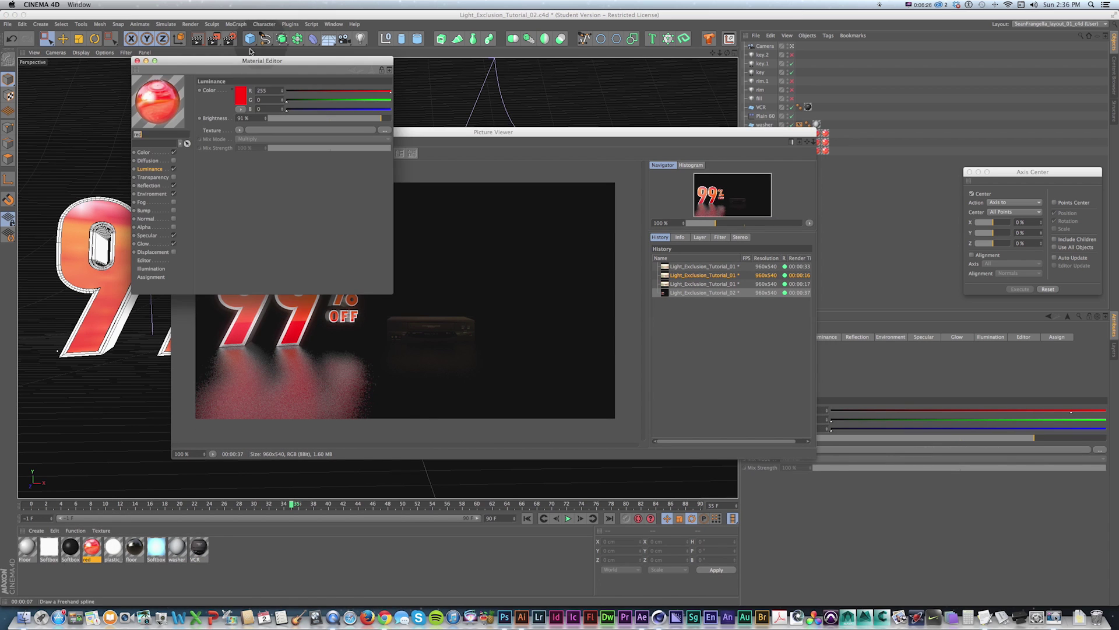
drag(210, 54, 568, 237)
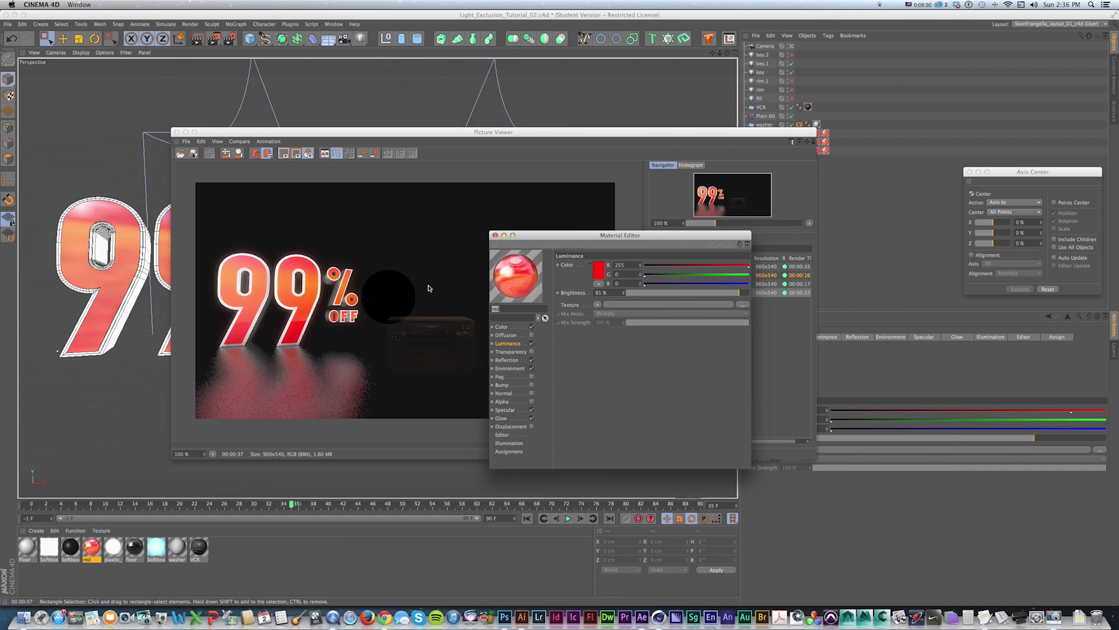
click(512, 361)
click(510, 368)
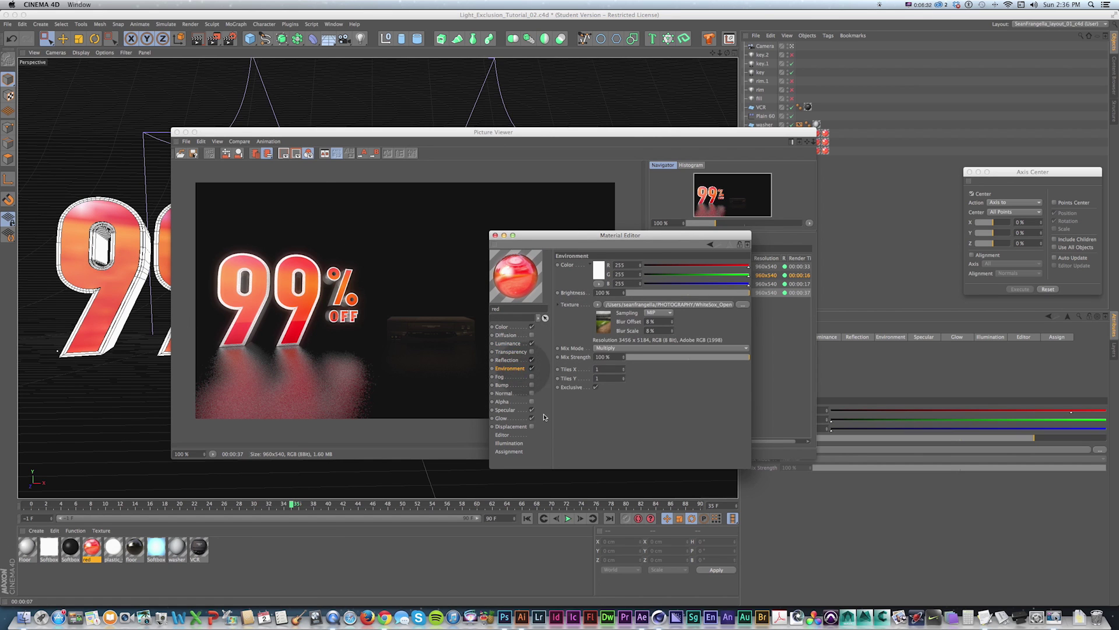
click(511, 231)
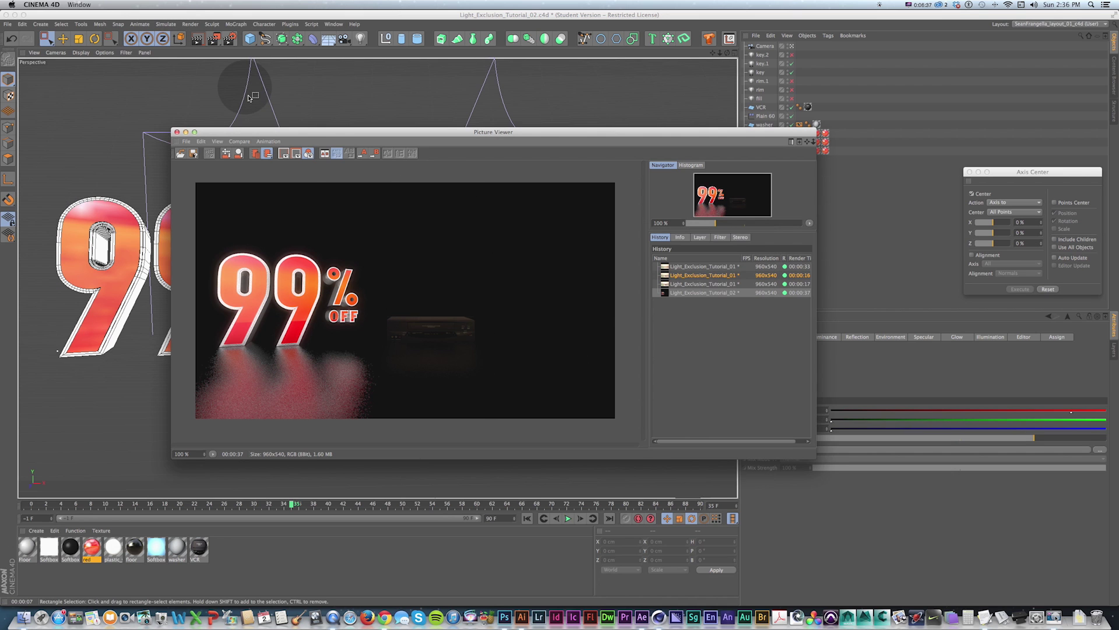
drag(267, 126, 395, 76)
drag(886, 429, 875, 462)
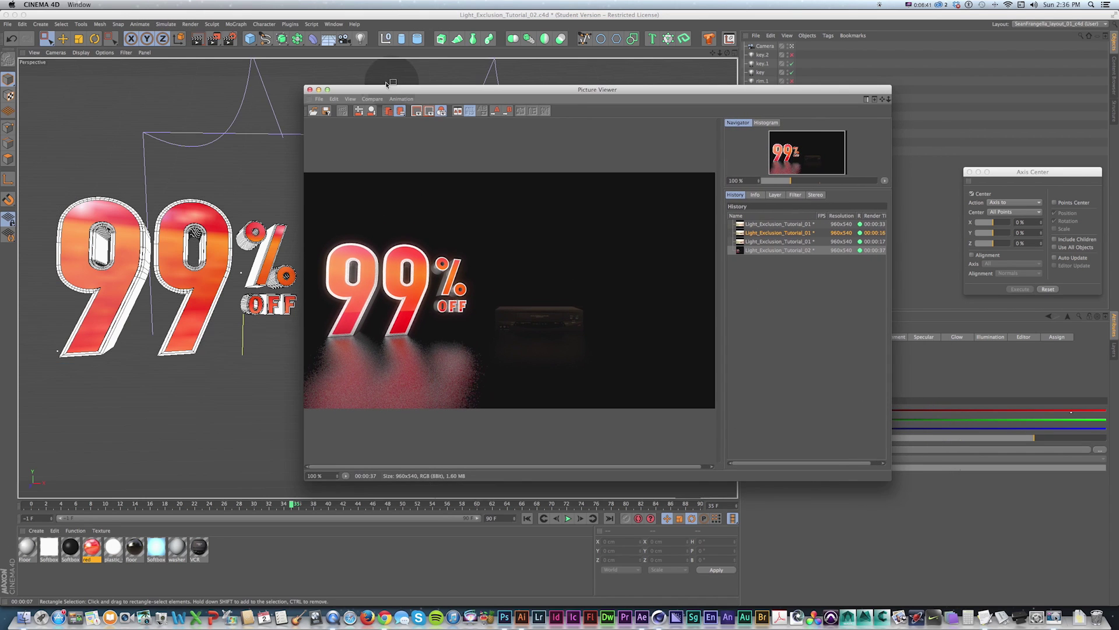
drag(408, 83, 610, 124)
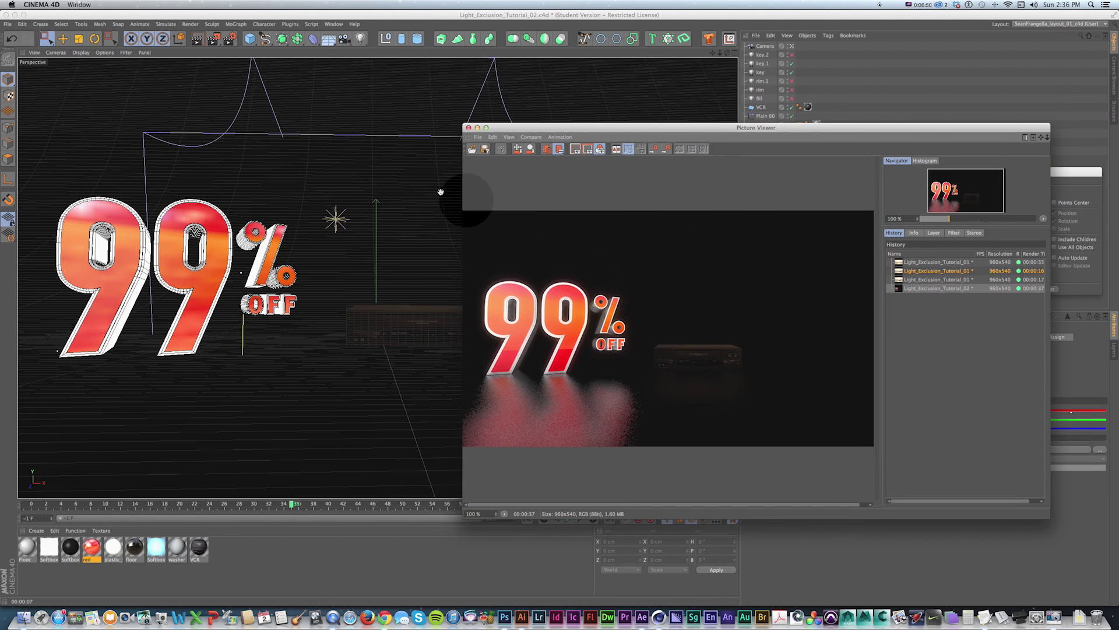
drag(517, 128, 544, 124)
Enable Luminance on the VCR material with the VCR image texture, declining to copy it
click(400, 338)
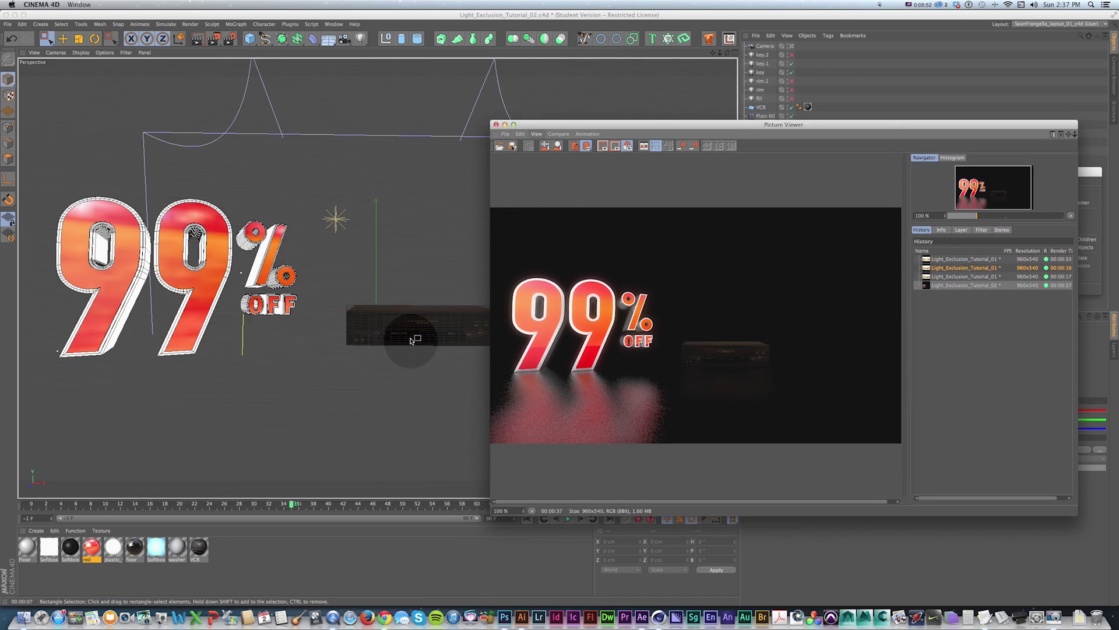
double_click(205, 551)
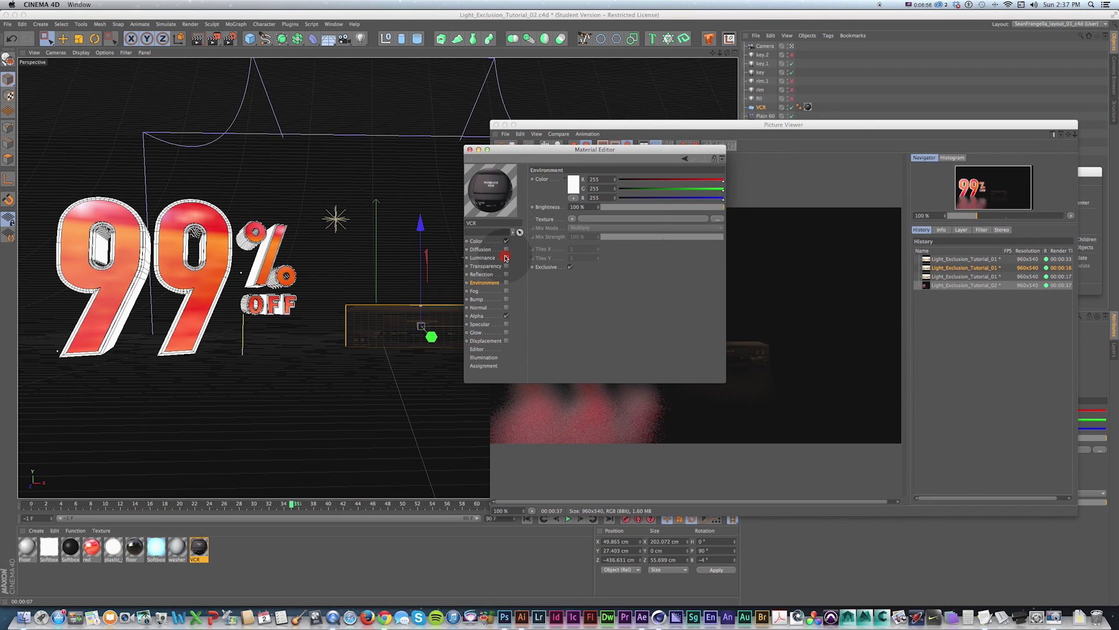
click(506, 258)
click(716, 219)
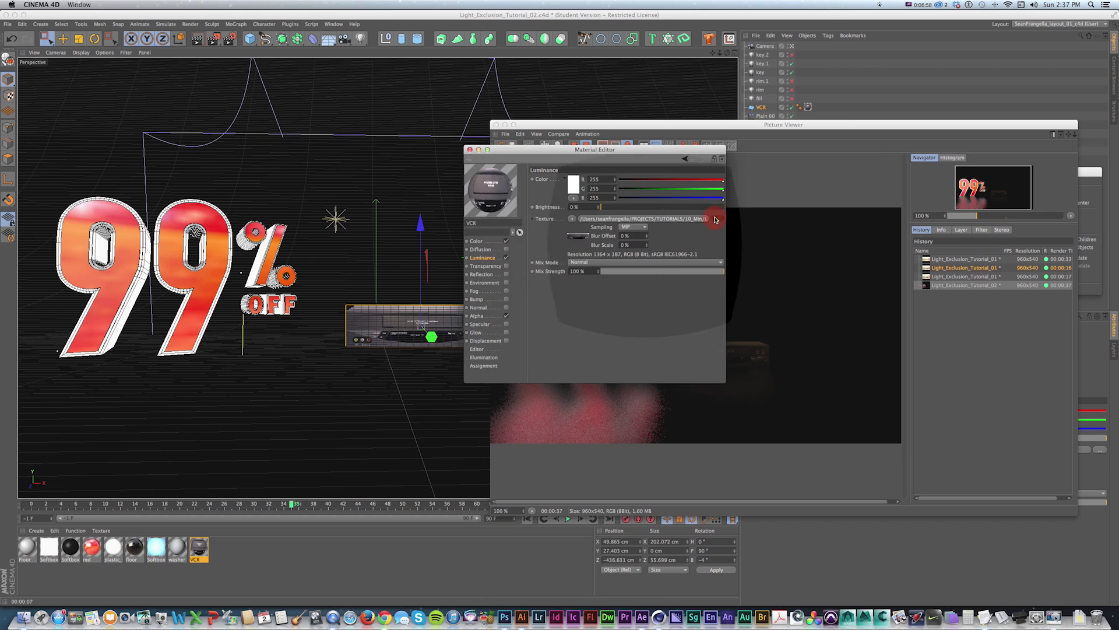
key(Return)
click(588, 196)
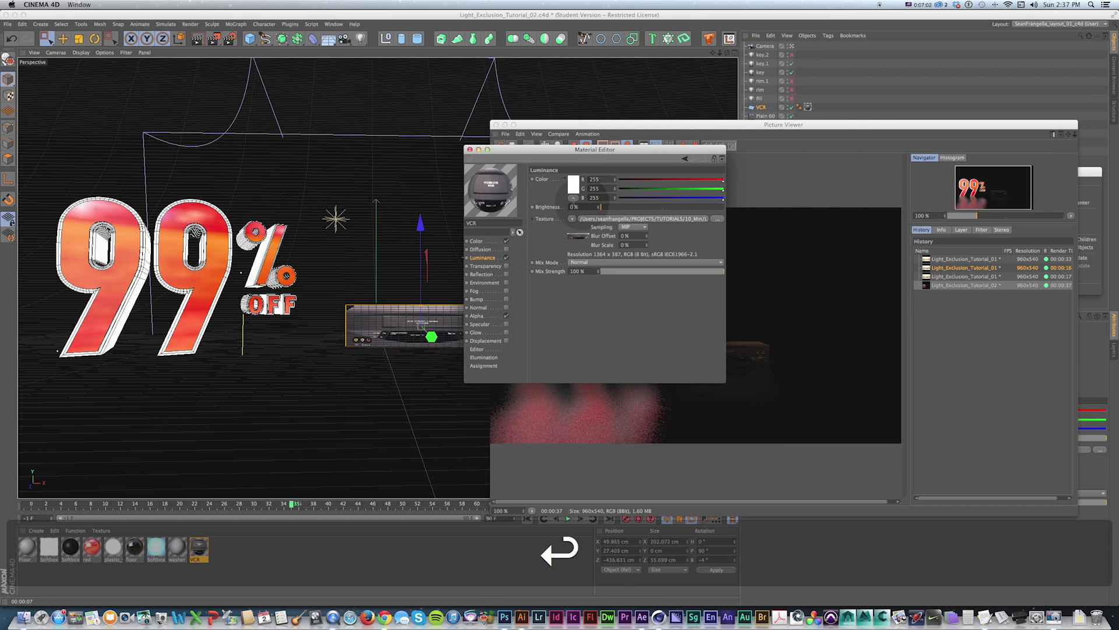
drag(574, 125, 517, 116)
Render with Shift+R, compare the bright-VCR render against the earlier dark one, then close the viewer
key(shift+r)
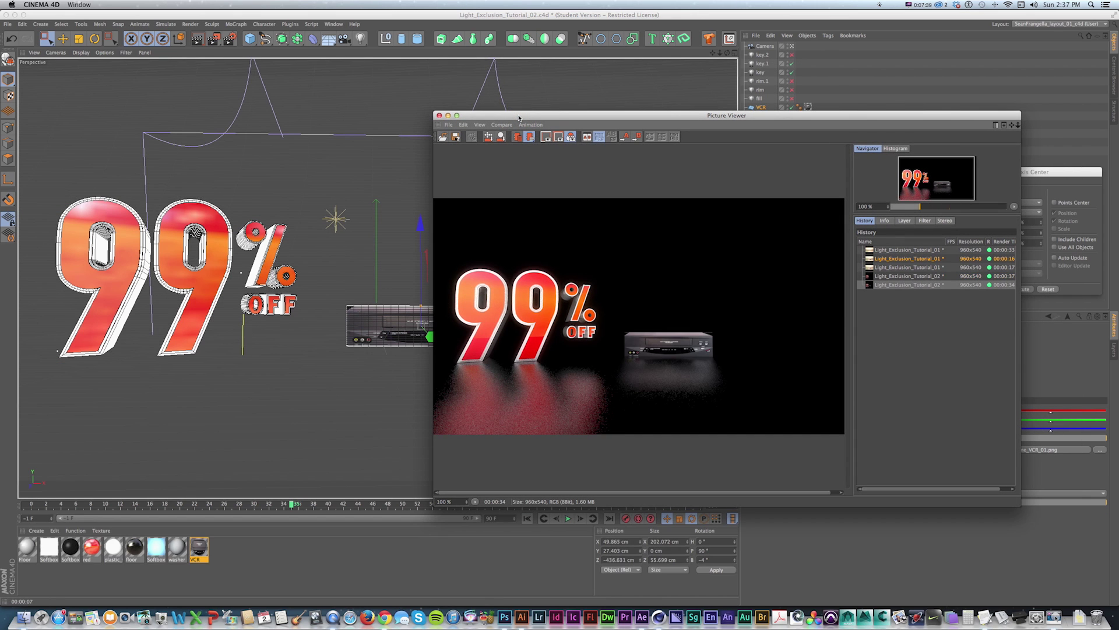
key(Up)
key(Down)
key(Up)
key(Down)
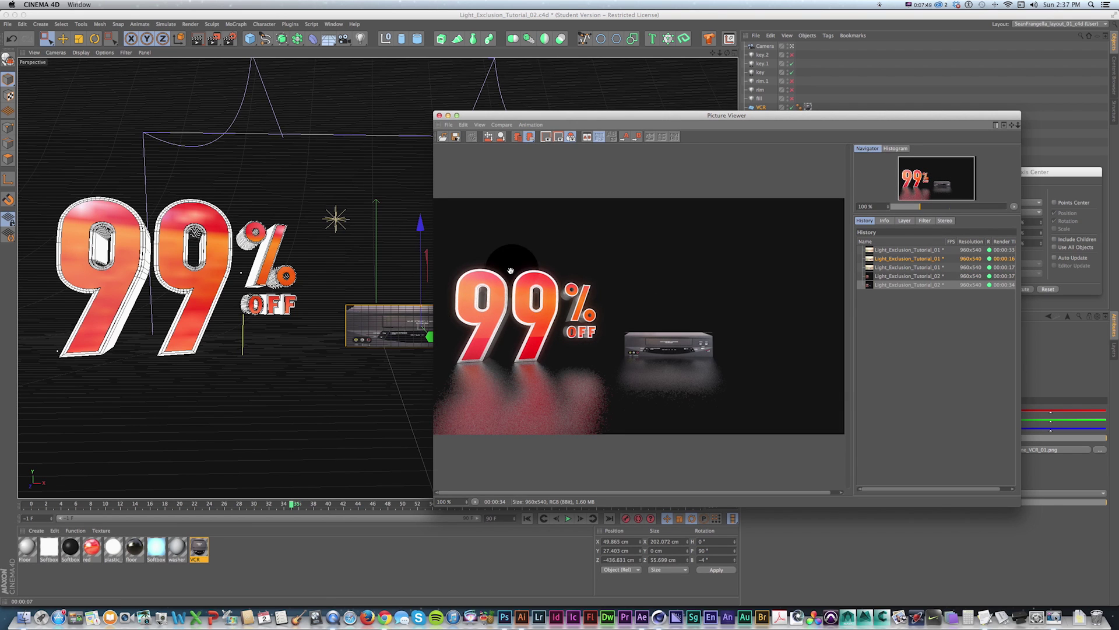
key(Up)
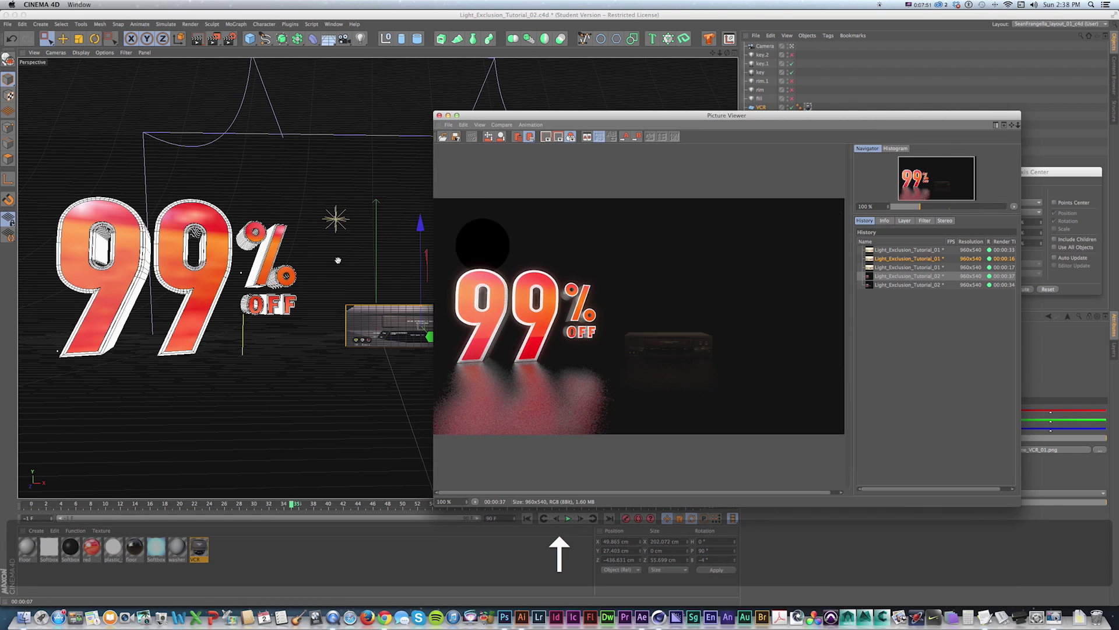
key(Down)
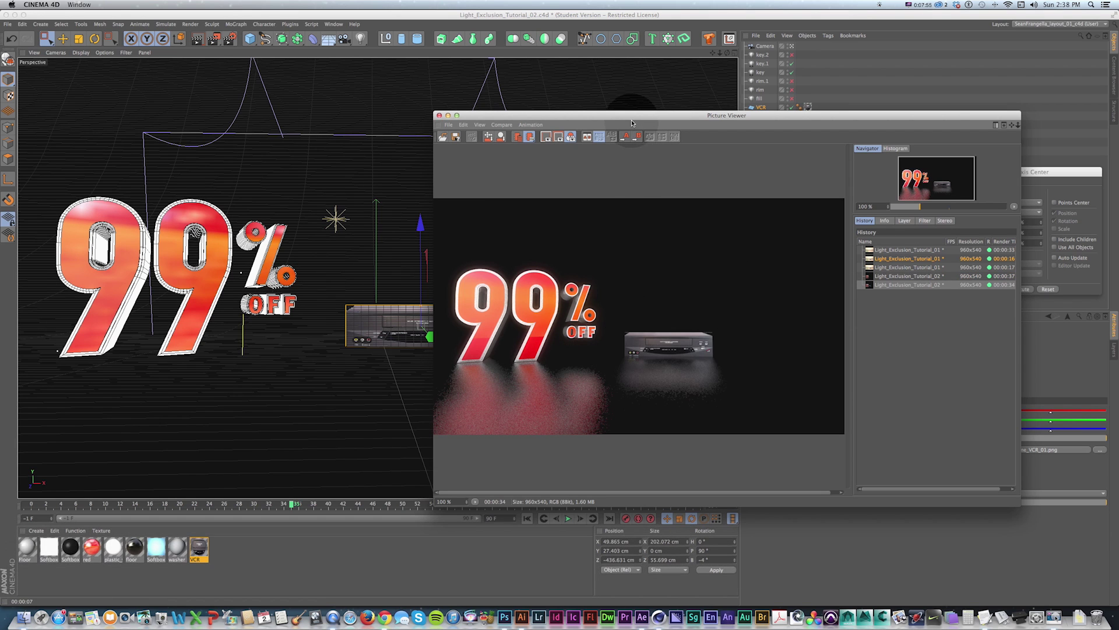
click(428, 115)
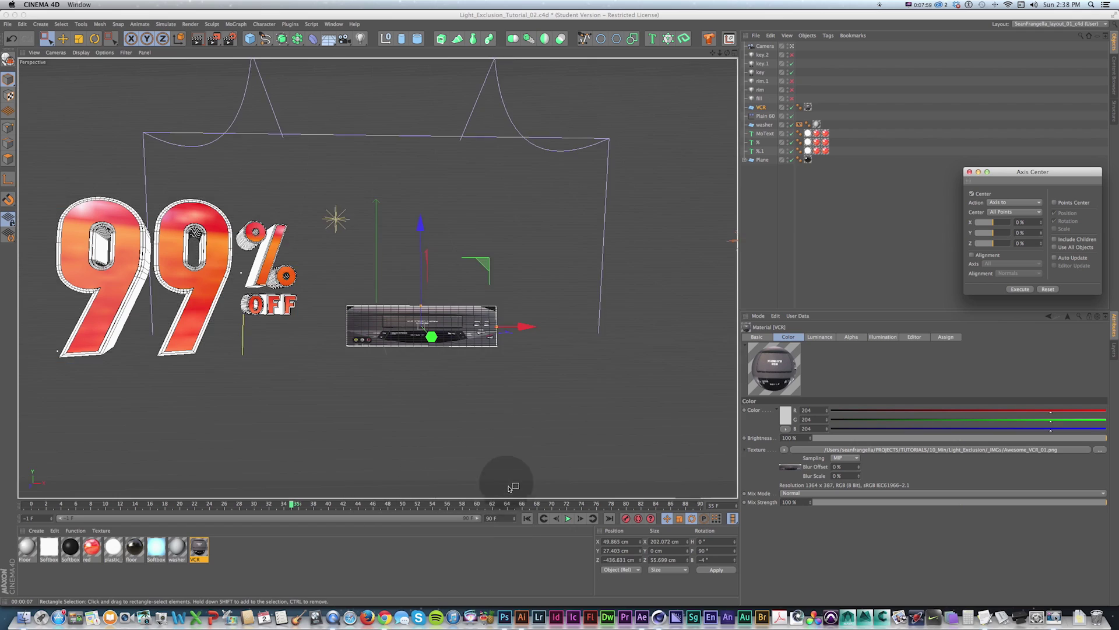
Play the 99% OFF animation from the start, scrub back to frame 20, and restore four views
key(v)
key(shift+f)
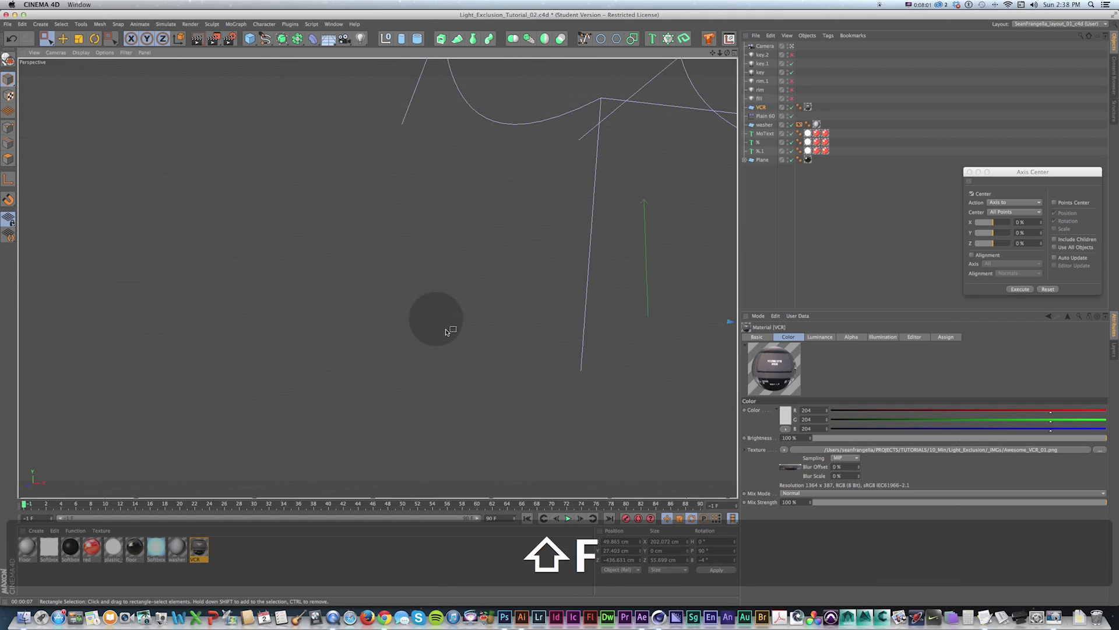
click(567, 518)
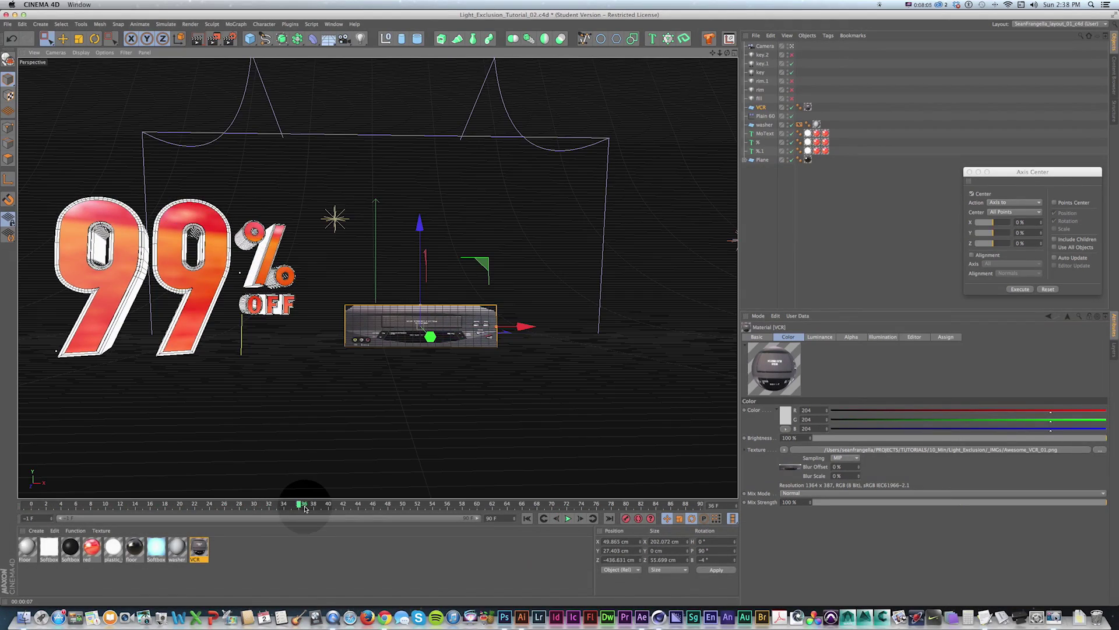
drag(304, 508, 233, 484)
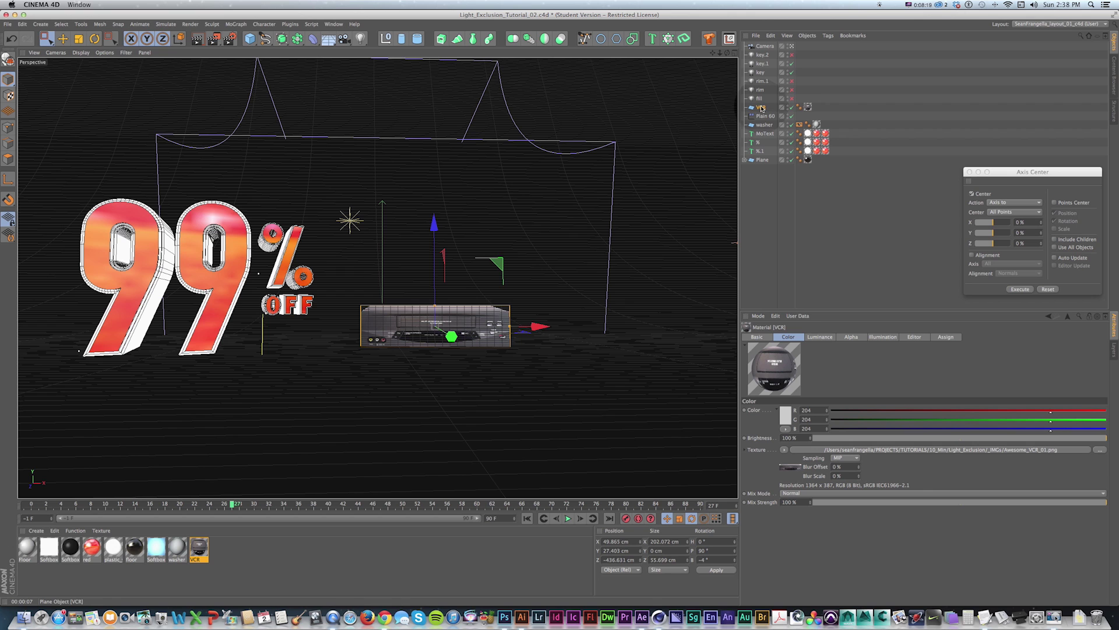
middle_click(637, 120)
Deselect everything, rewind, and play the camera animation across the scene
click(591, 255)
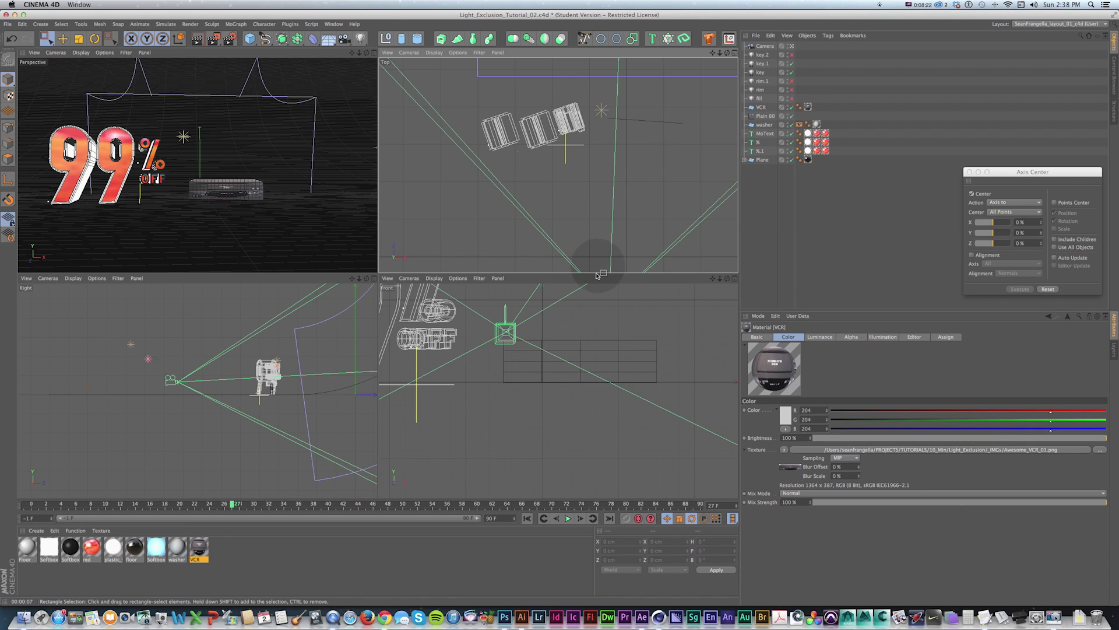
key(shift+f)
click(568, 519)
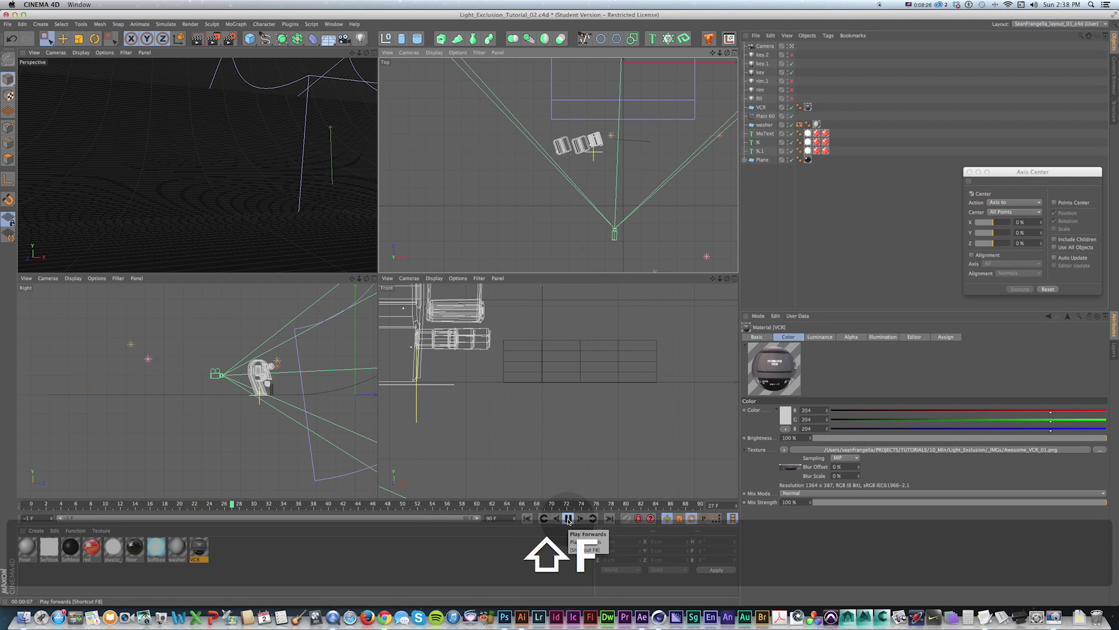
Maximize and restore the Perspective view, orbit, undo the view change, and select the VCR plane
click(373, 53)
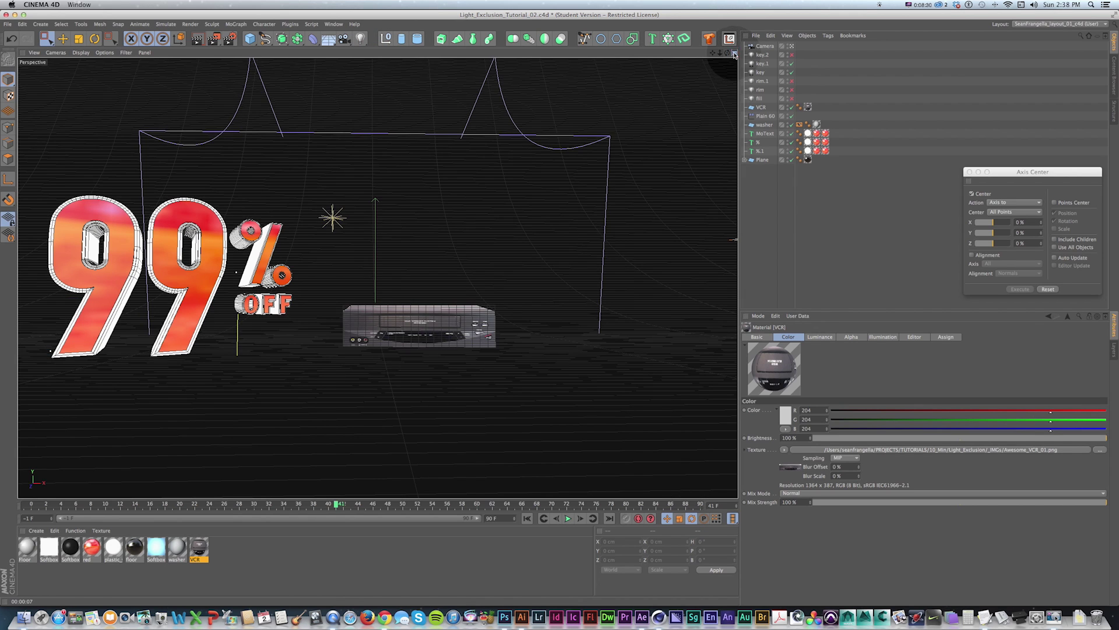
click(735, 53)
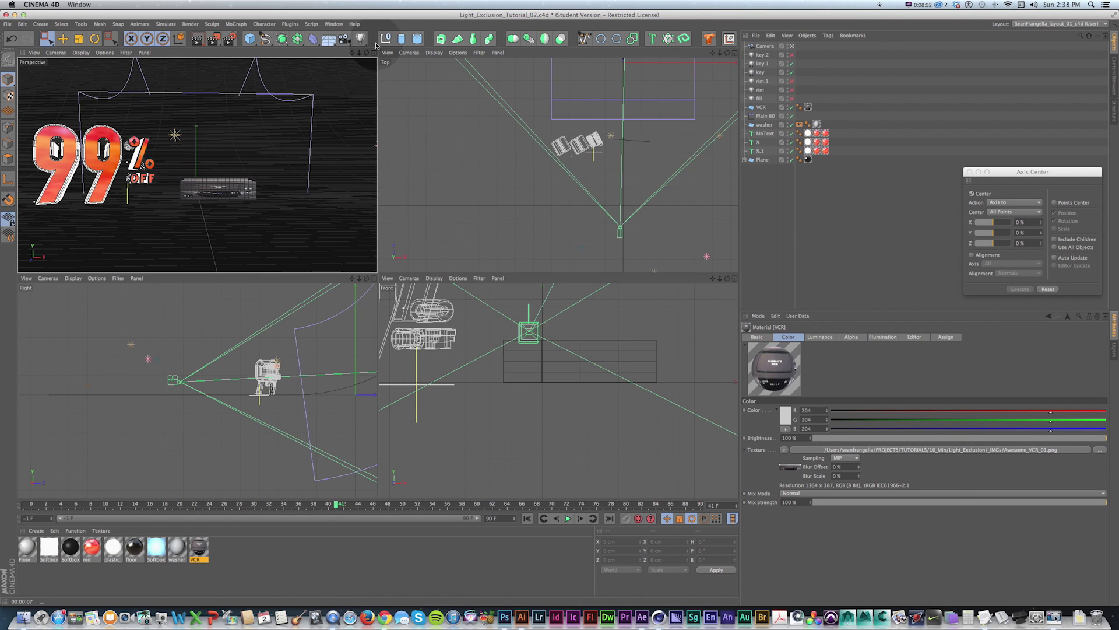
alt+drag(300, 175, 130, 200)
key(ctrl+shift+z)
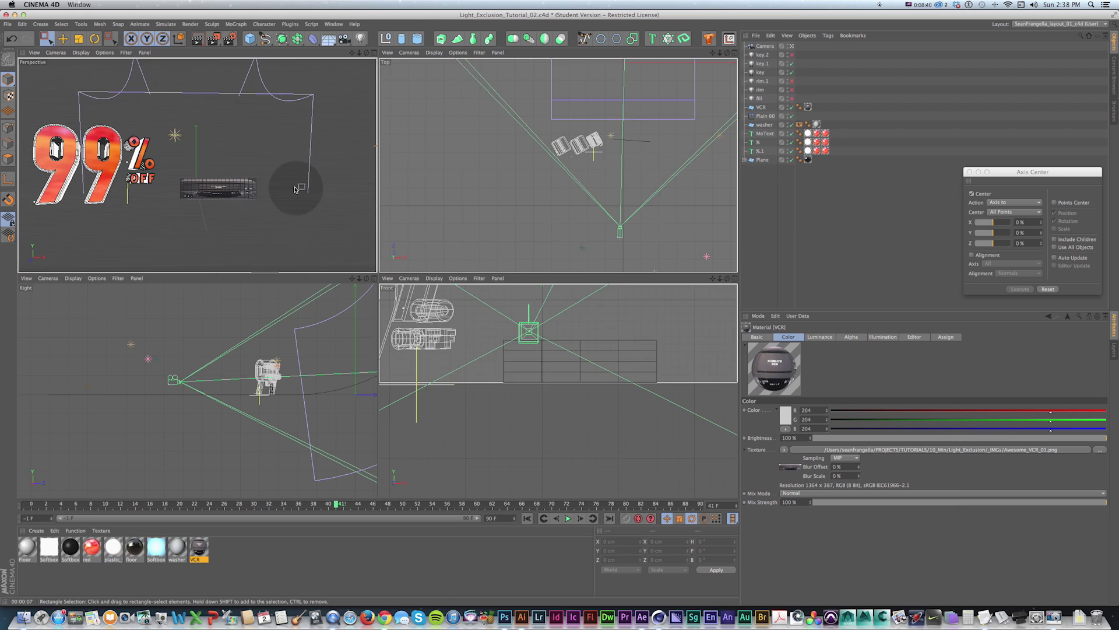
click(246, 185)
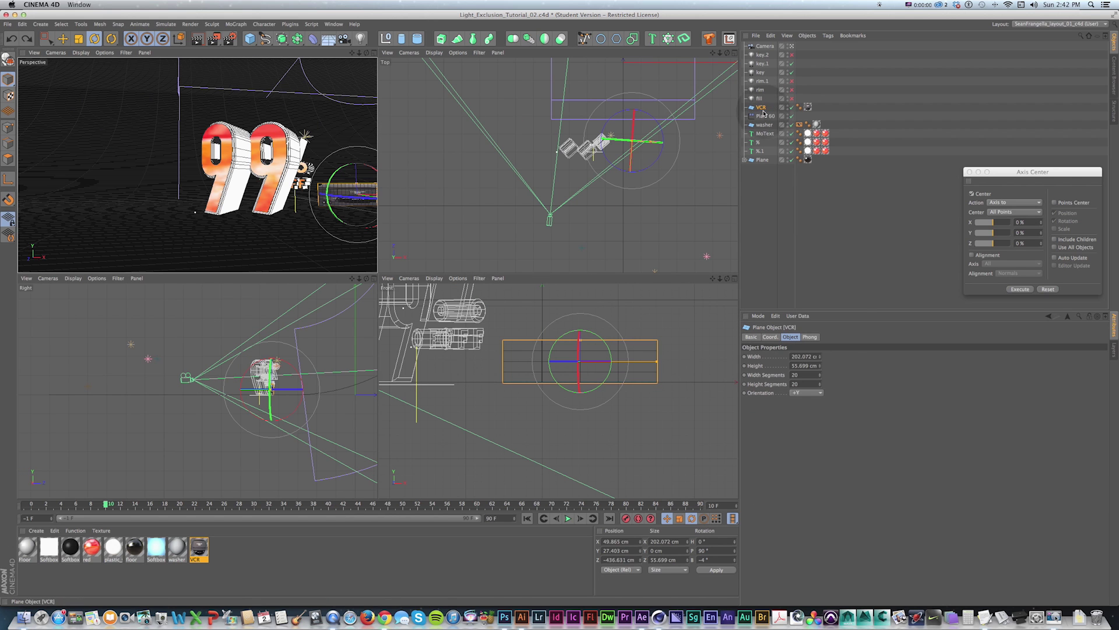
Add a Look at Camera tag to the VCR plane, then undo it
right_click(808, 111)
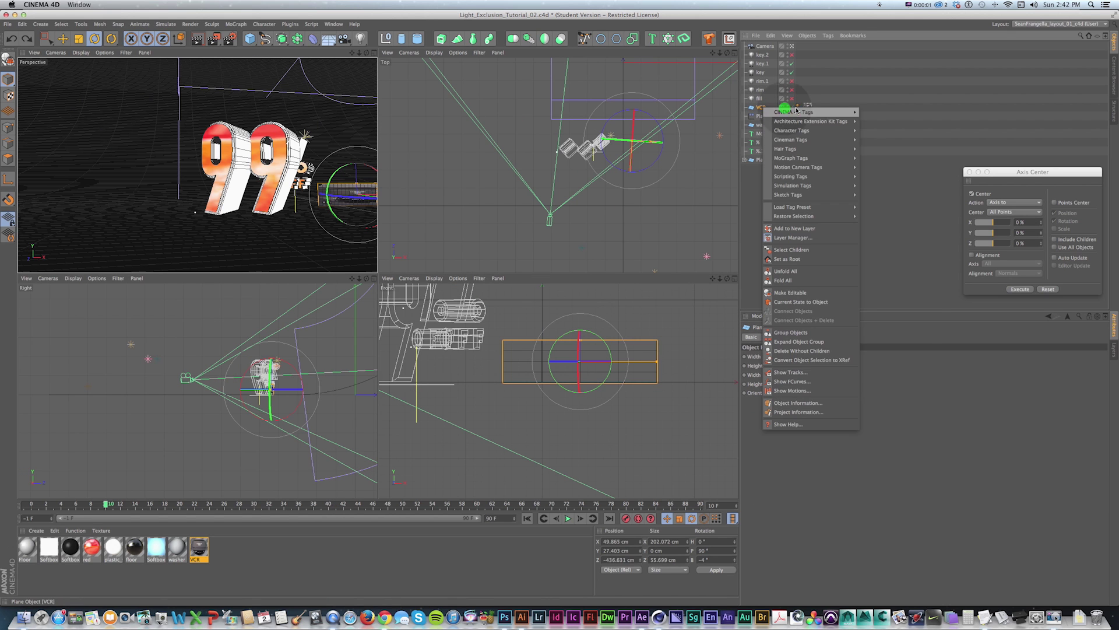
mouse_move(807, 112)
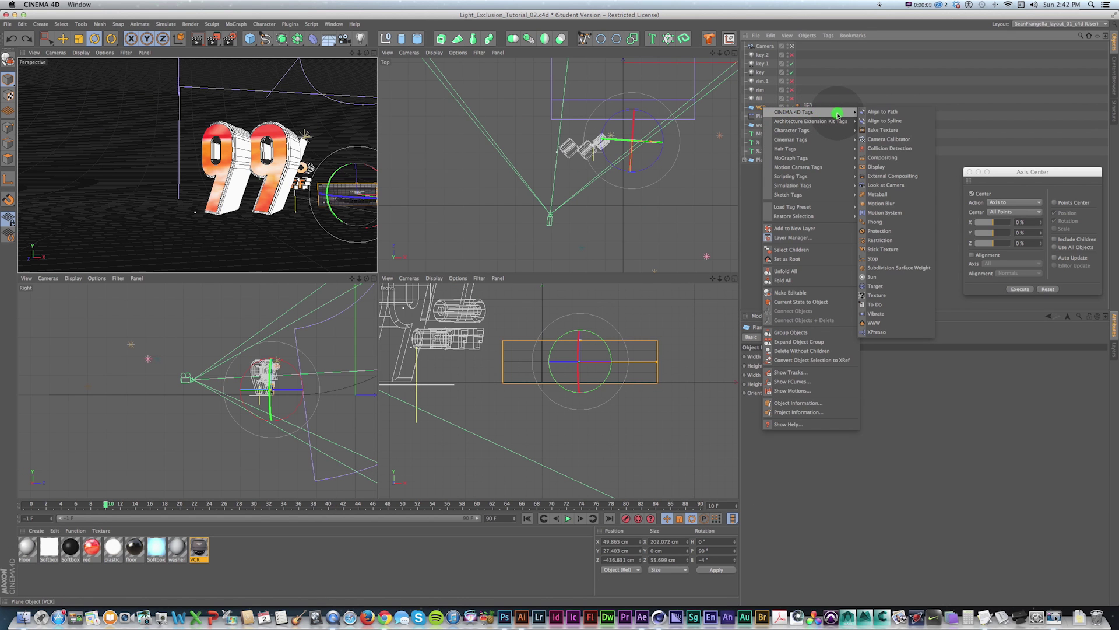
click(885, 185)
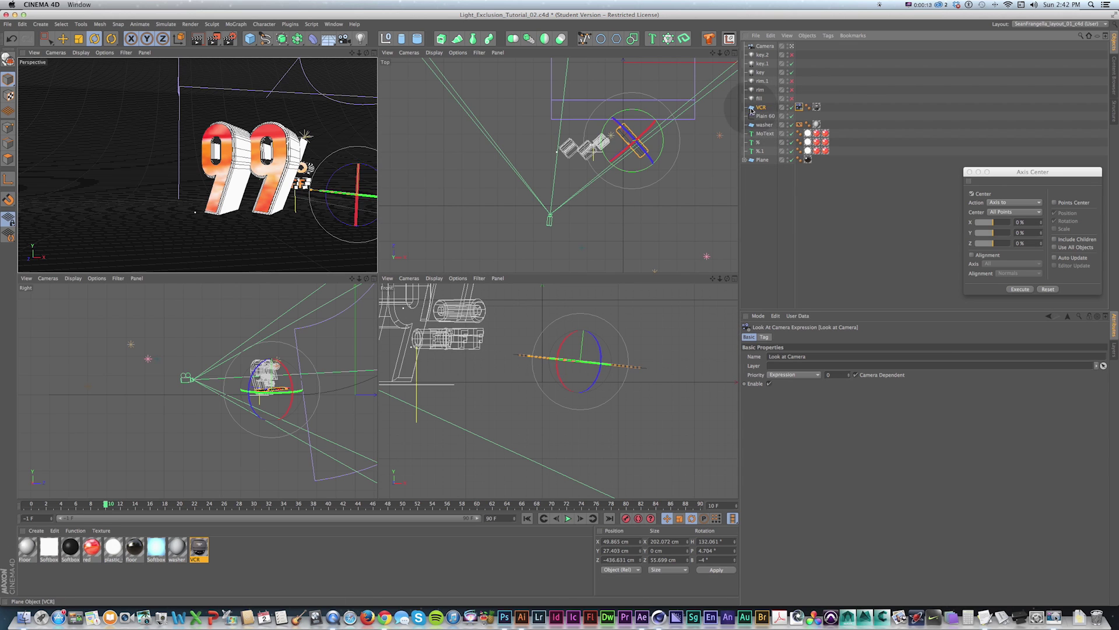
key(super+z)
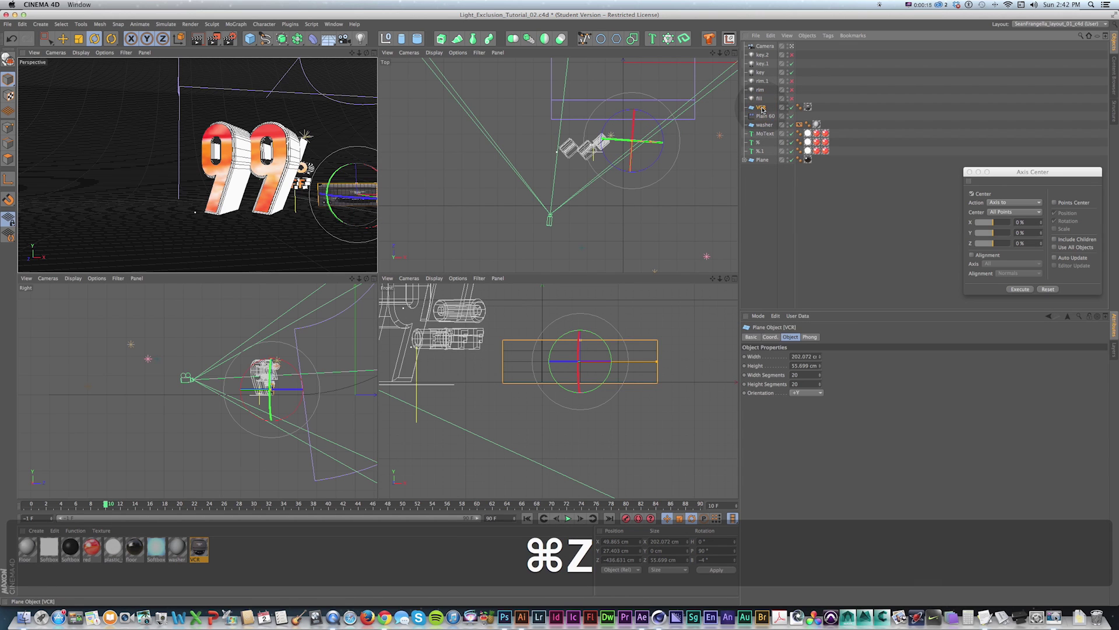
Group the VCR plane under a new Null with Alt+G, and give the Null a Look at Camera tag
key(alt+g)
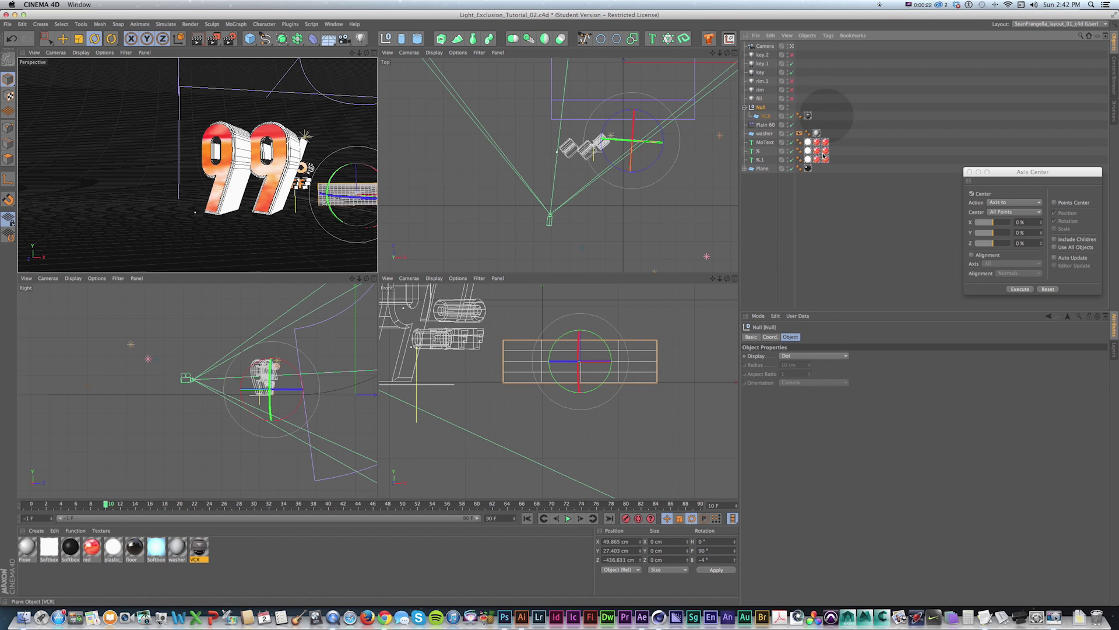
right_click(756, 108)
mouse_move(811, 112)
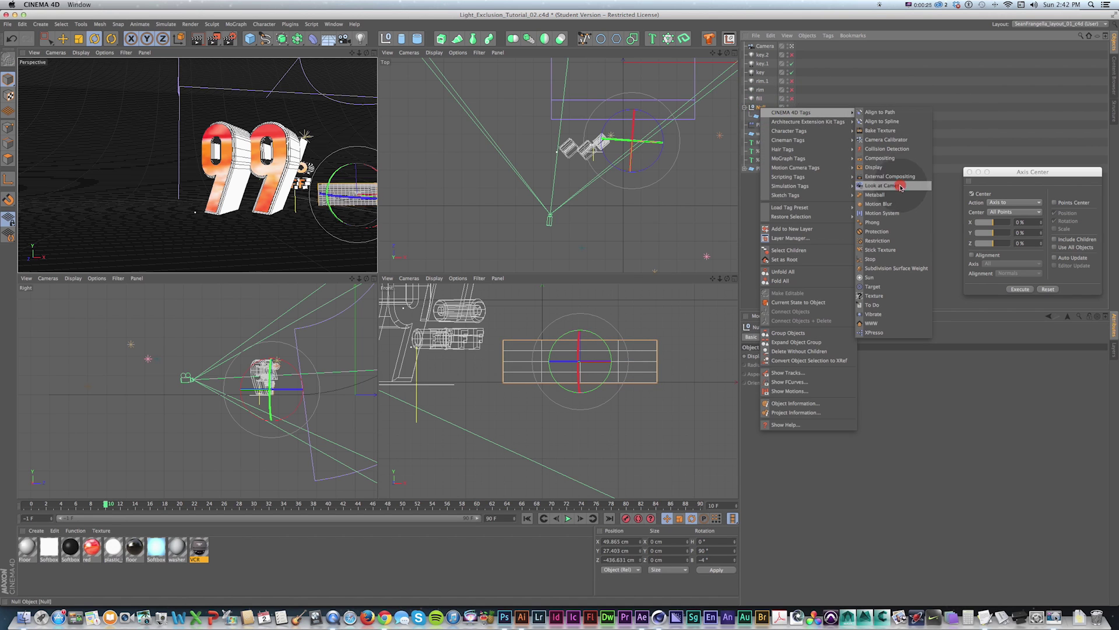
click(901, 185)
click(778, 115)
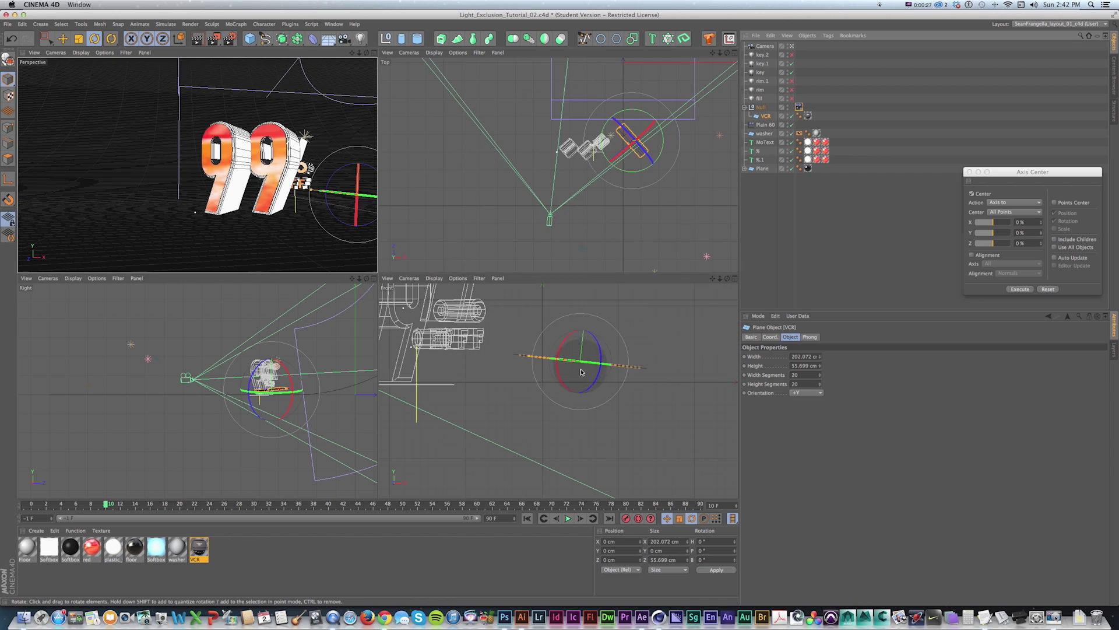
Rotate the VCR plane upright inside the null, then select the null and scrub to frame 16
drag(561, 380, 559, 353)
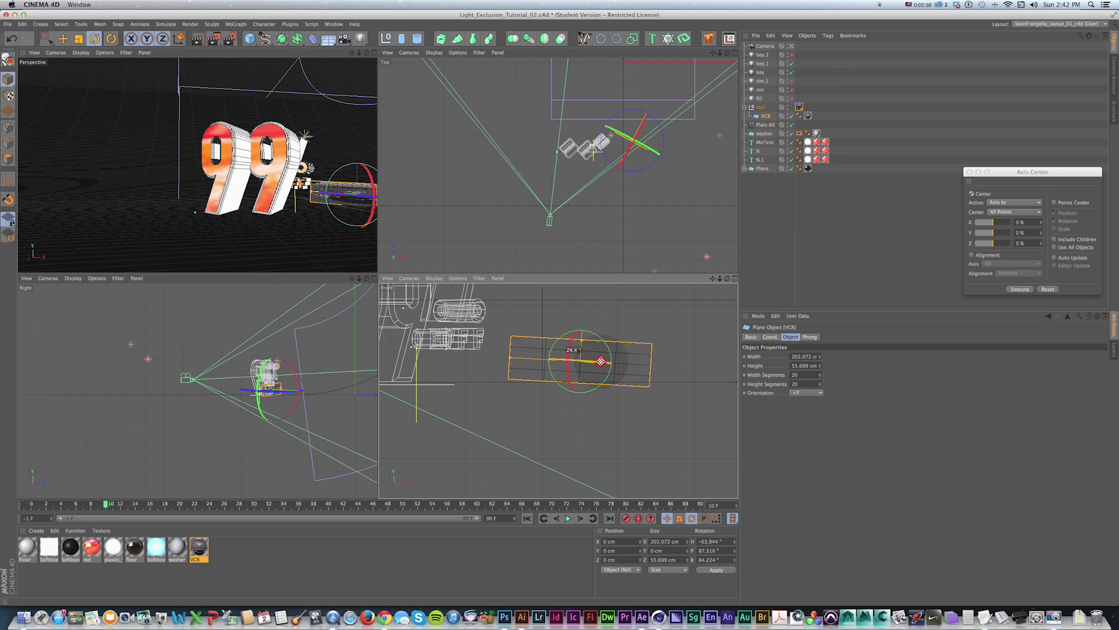
drag(610, 374, 610, 374)
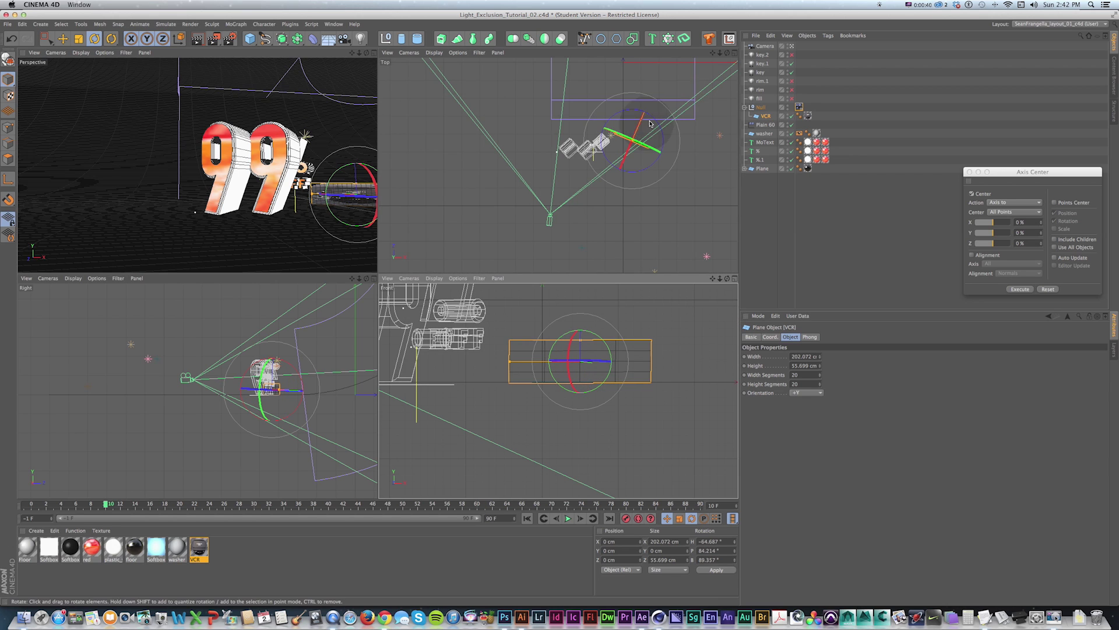
click(765, 107)
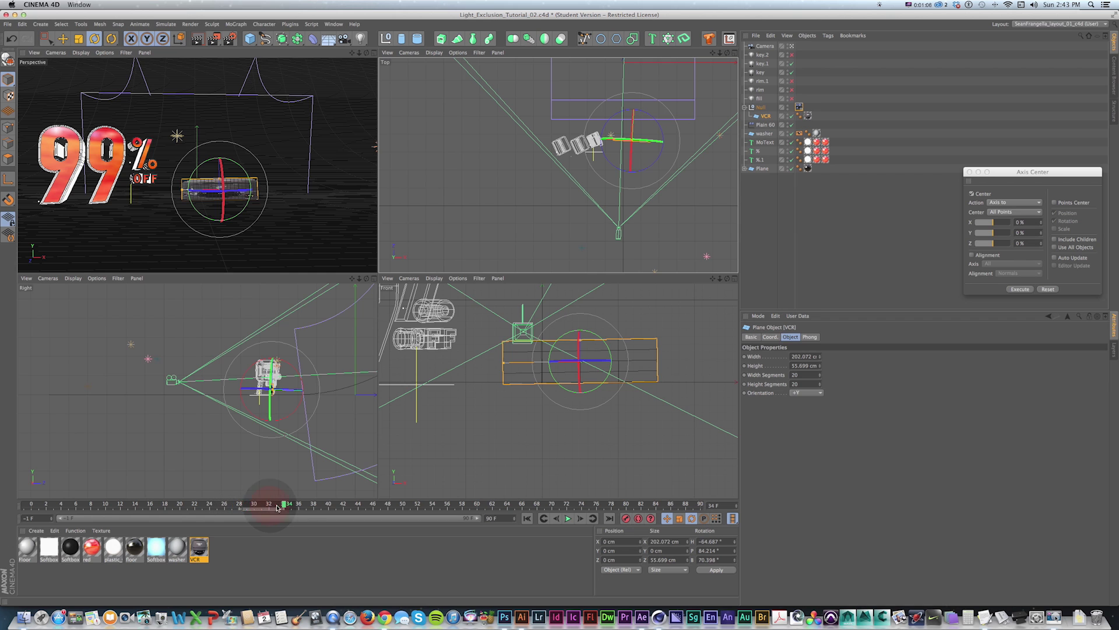
drag(286, 505, 148, 509)
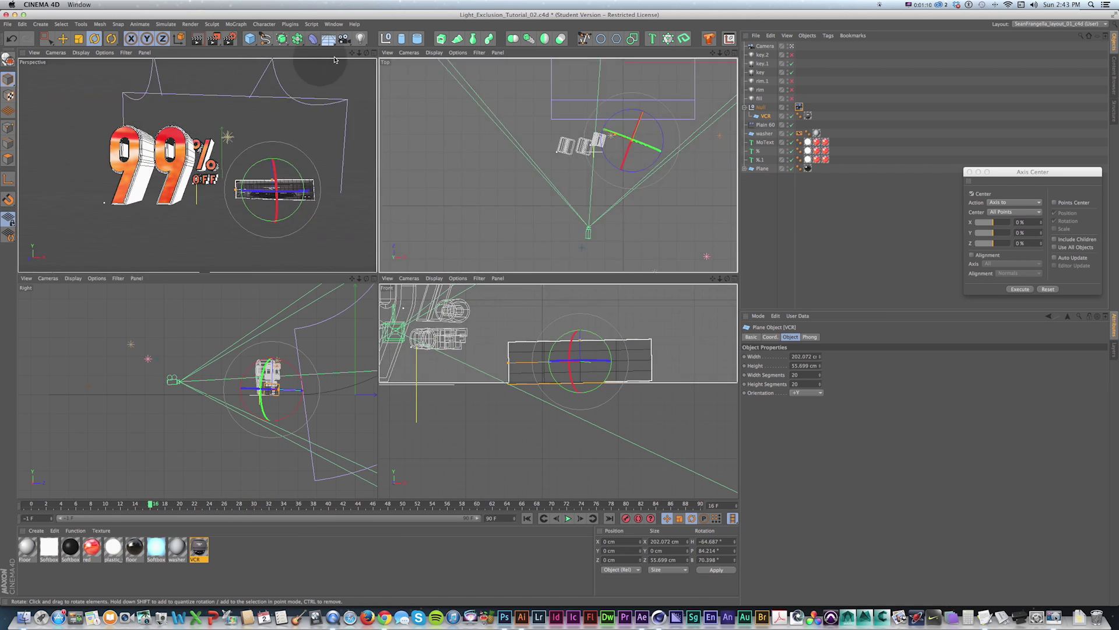
middle_click(314, 65)
Preview-render the Perspective view and tilt the VCR plane slightly to face the camera
key(ctrl+r)
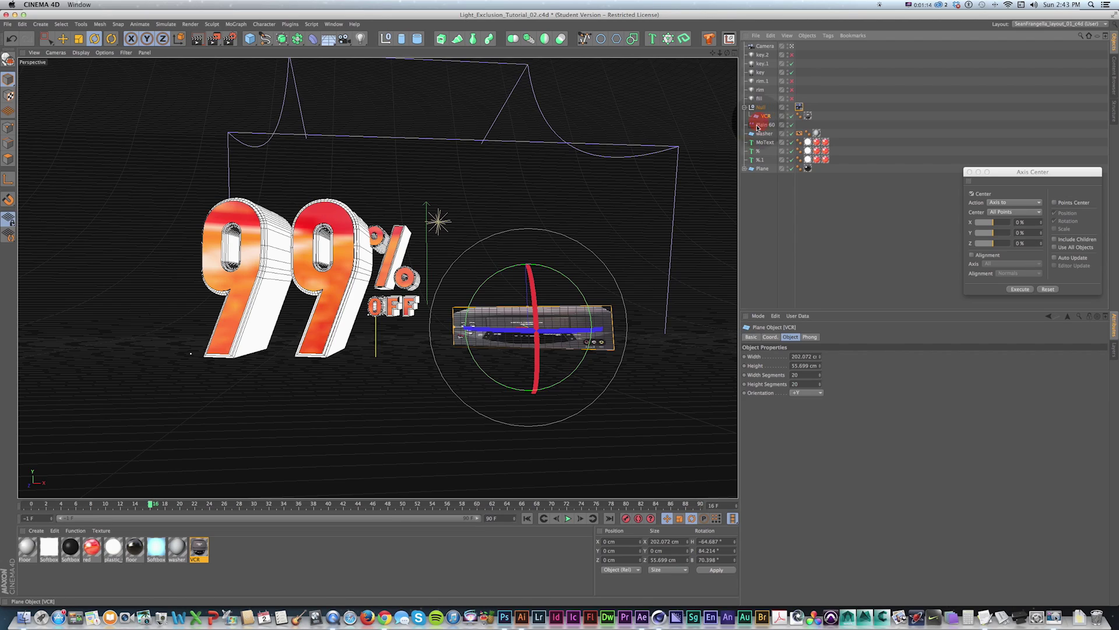
click(594, 363)
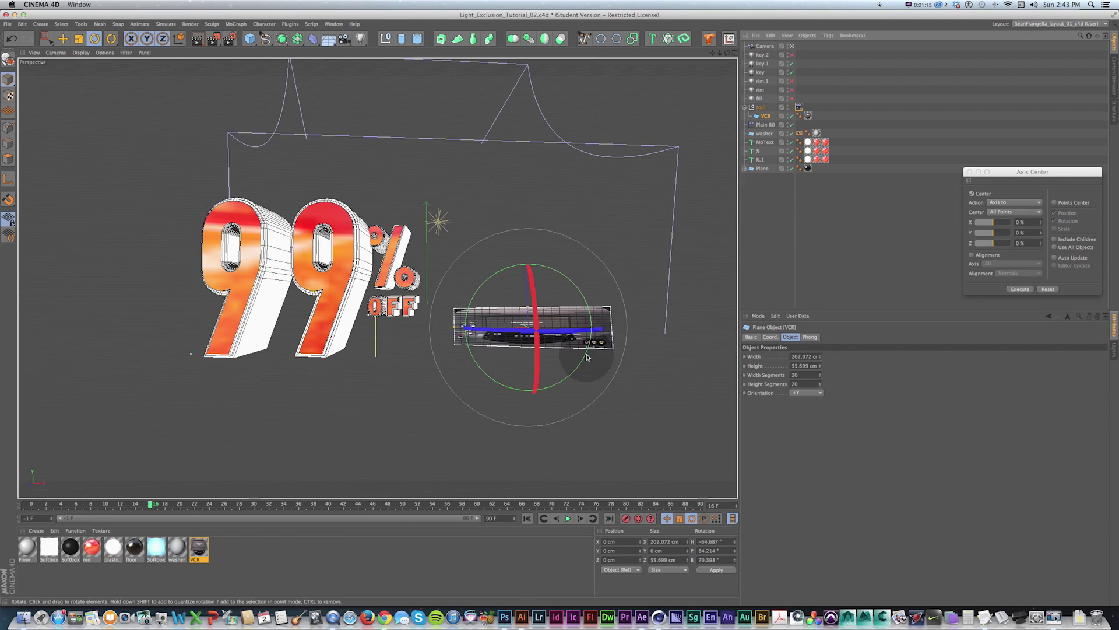
drag(588, 357, 586, 358)
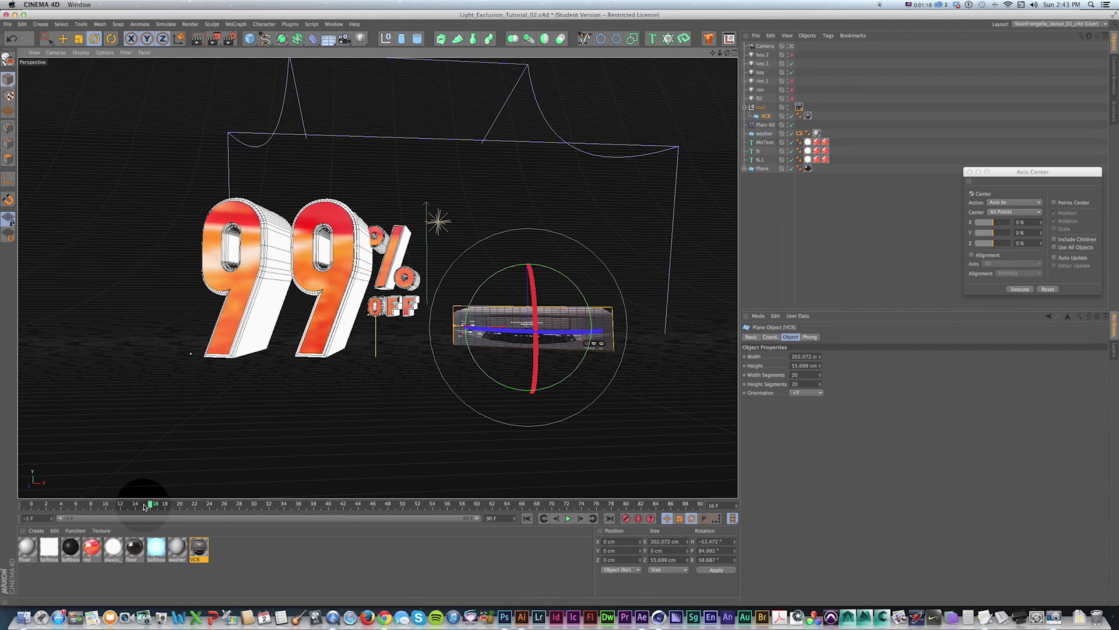
Scrub the timeline between about frames 13 and 38 to check the VCR plane's facing
drag(149, 496, 325, 496)
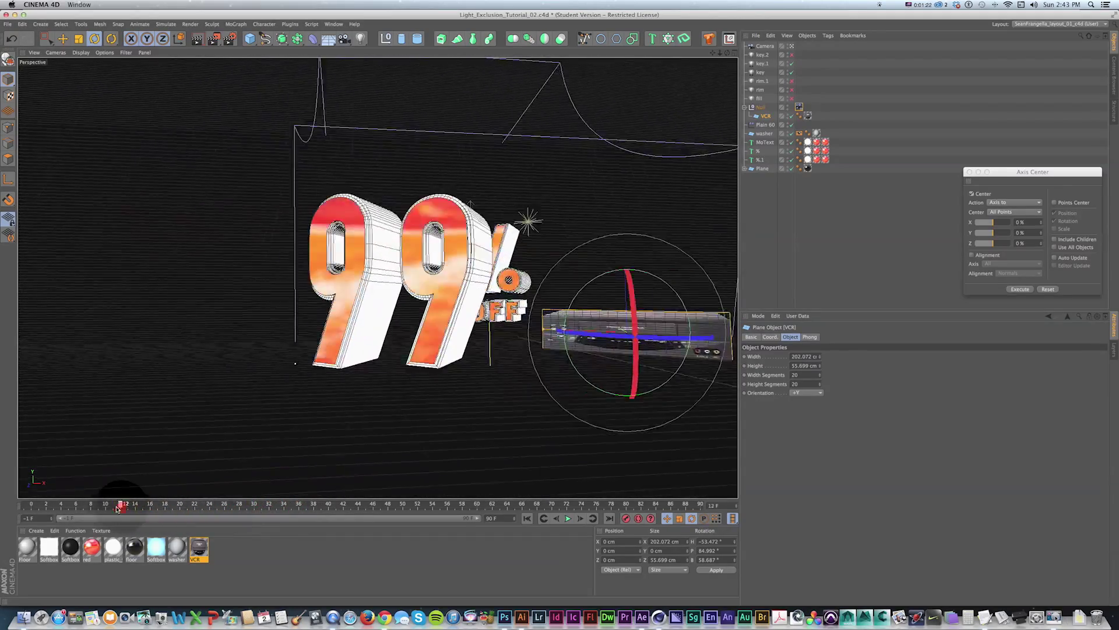
drag(117, 509, 129, 508)
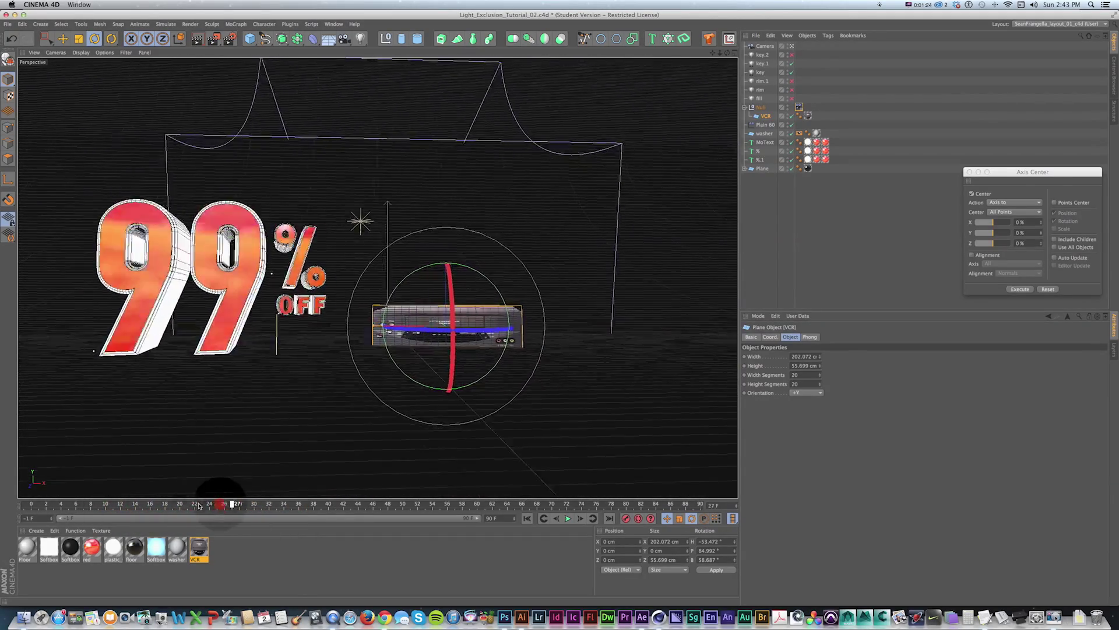
drag(198, 505, 139, 504)
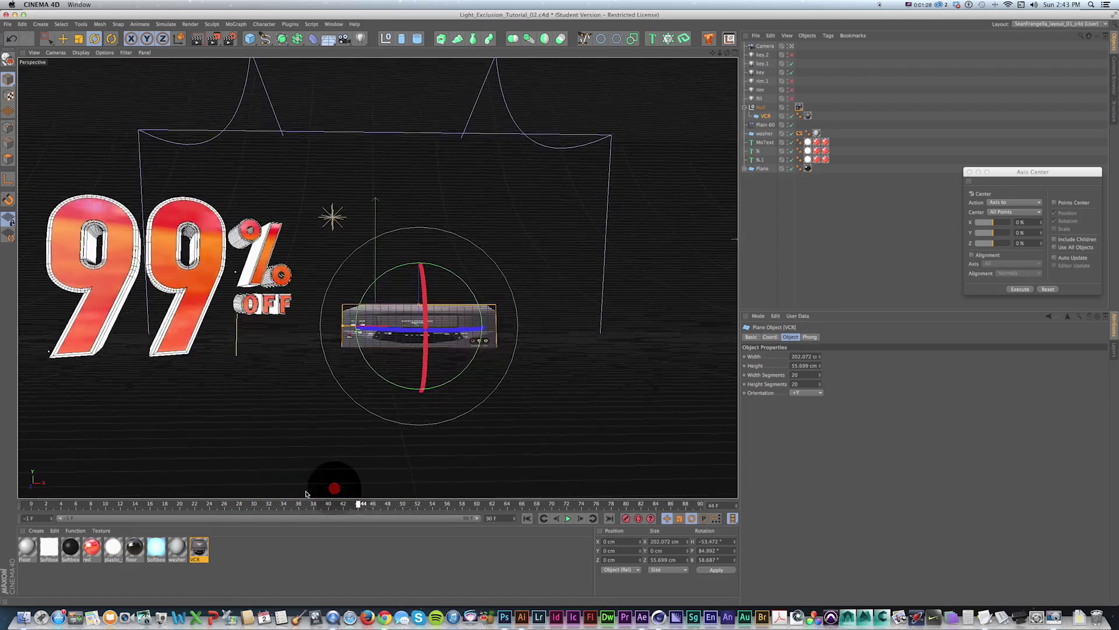
drag(306, 494, 168, 505)
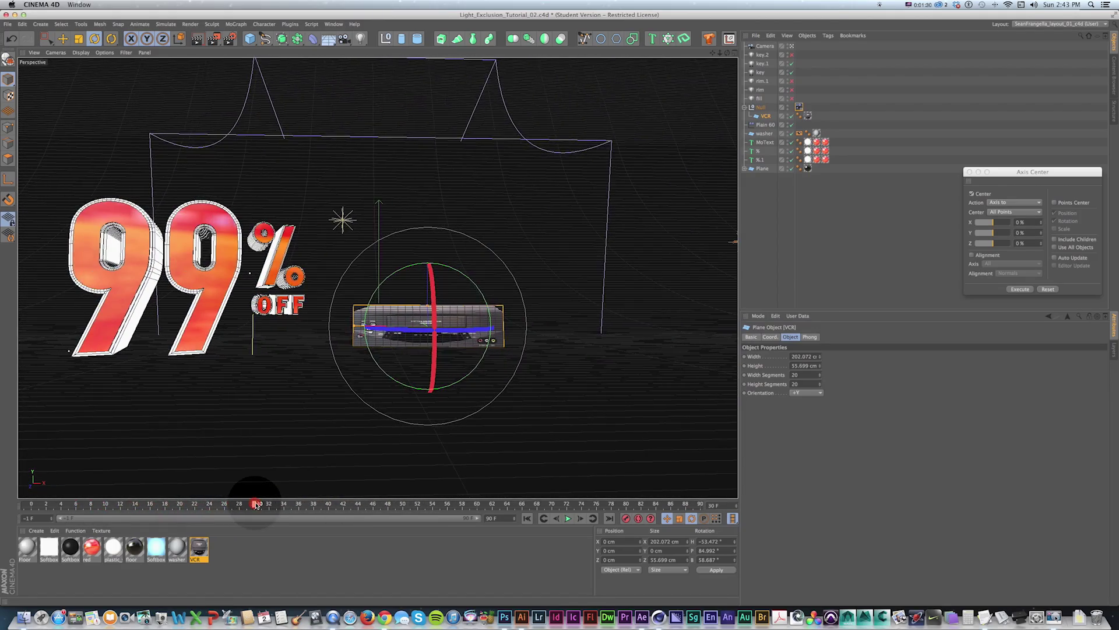
drag(255, 505, 262, 505)
click(228, 507)
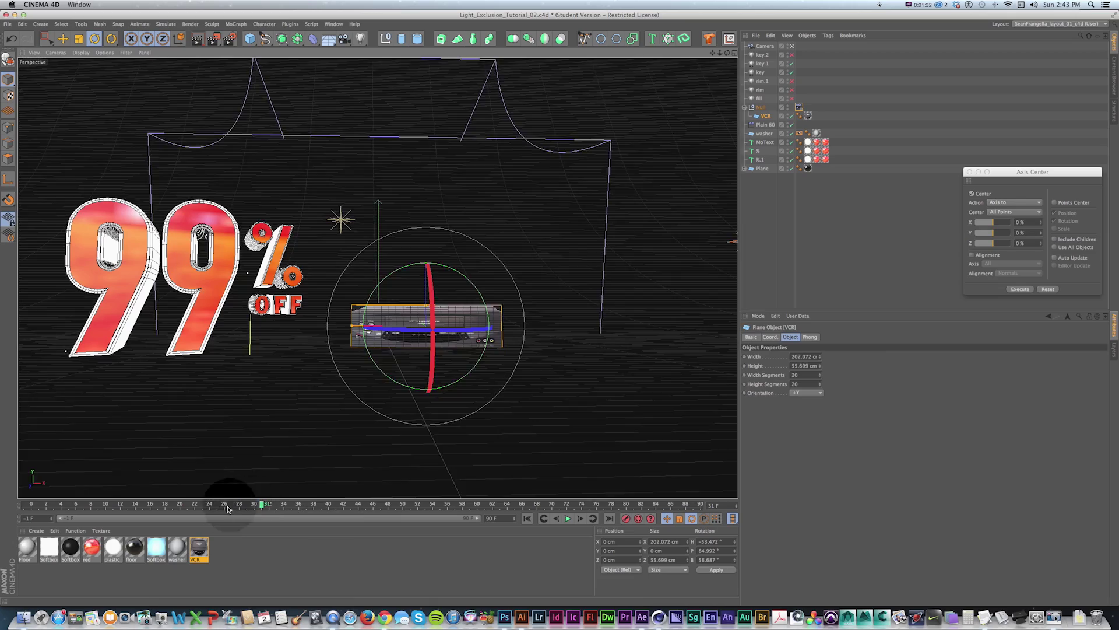
mouse_move(256, 501)
mouse_down()
mouse_move(130, 505)
mouse_move(378, 511)
mouse_move(53, 505)
mouse_move(314, 505)
mouse_move(145, 512)
mouse_move(269, 512)
mouse_up()
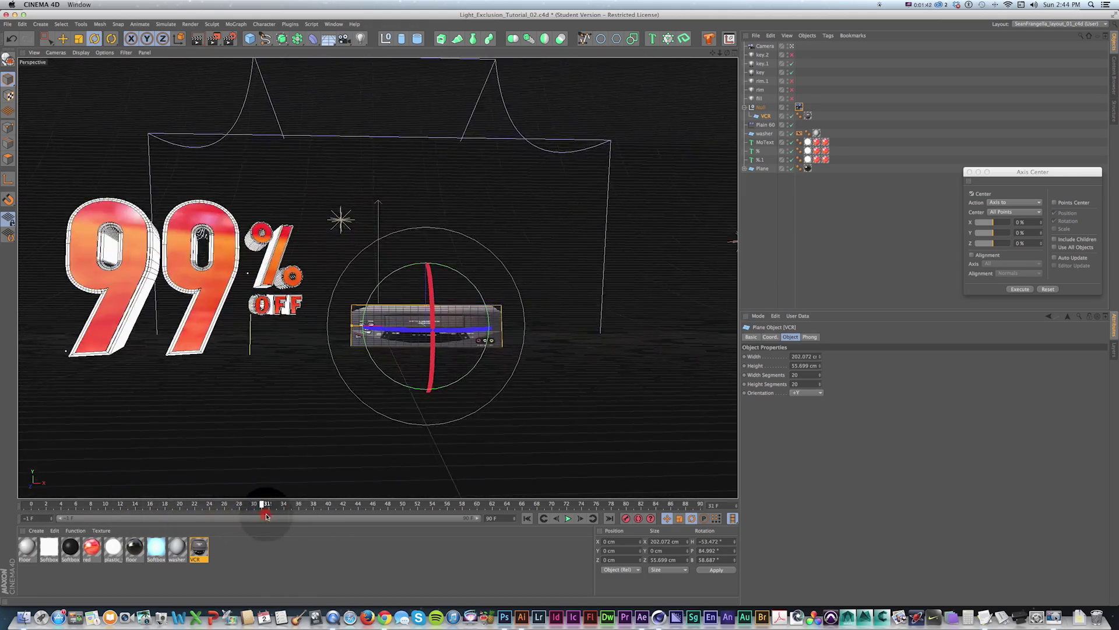